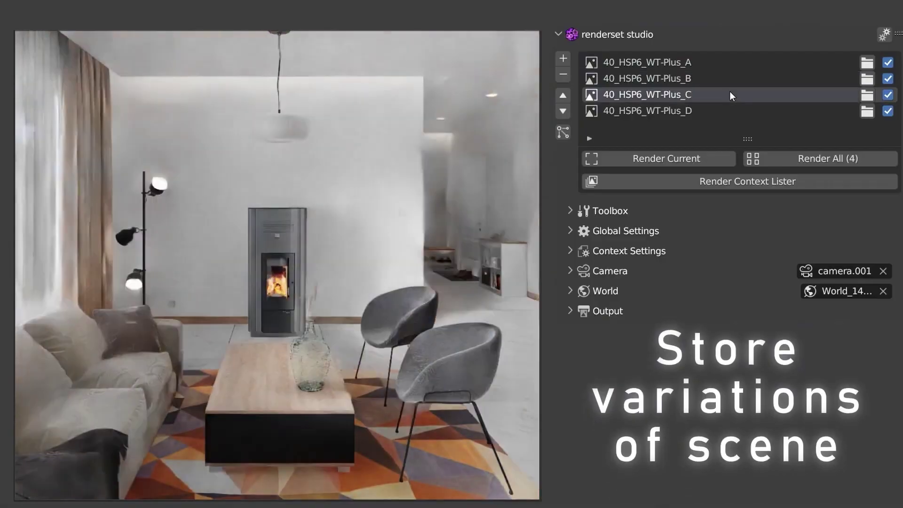
- Load the 40_HSP6_WT-Plus_D stored variation of the living-room scene
{"action": "left_click", "coordinate": [731, 109]}
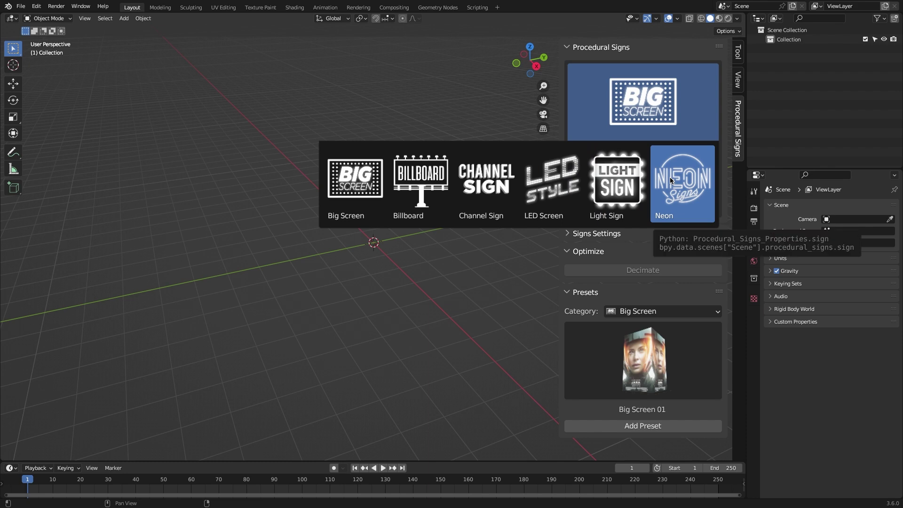
- Change the sign type to Neon with the two-line text 'Blender|Addon'
{"action": "left_click", "coordinate": [633, 110]}
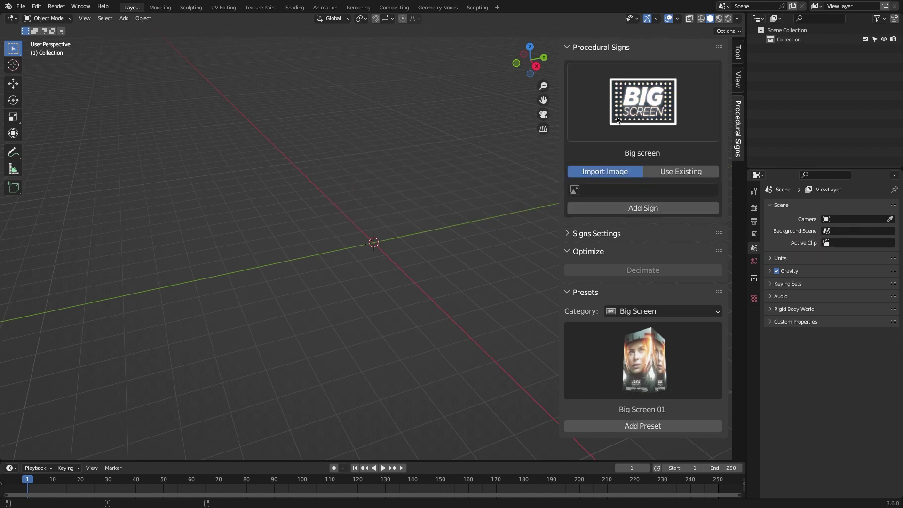
{"action": "left_click", "coordinate": [634, 122]}
{"action": "left_click", "coordinate": [665, 162]}
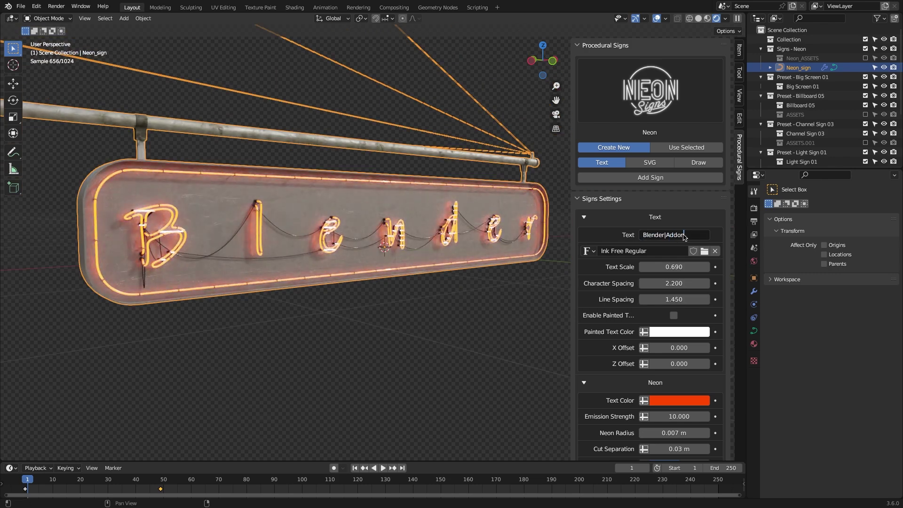
{"action": "key", "text": "Return"}
- Set line spacing to about 1.01, blue painted text, character spacing 1.120, and adjust tube thickness
{"action": "mouse_move", "coordinate": [674, 299]}
{"action": "left_mouse_down"}
{"action": "mouse_move", "coordinate": [644, 299]}
{"action": "mouse_move", "coordinate": [684, 286]}
{"action": "left_mouse_up"}
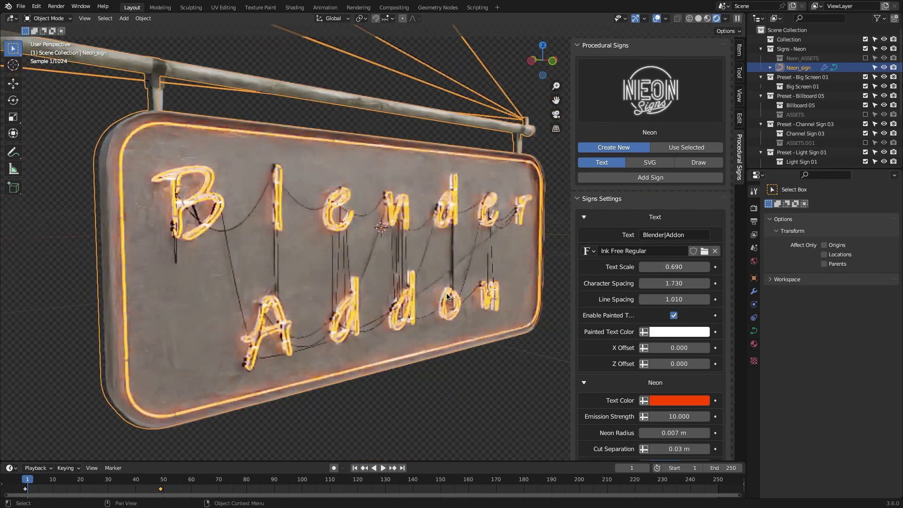
{"action": "left_click", "coordinate": [679, 331]}
{"action": "left_click", "coordinate": [674, 240]}
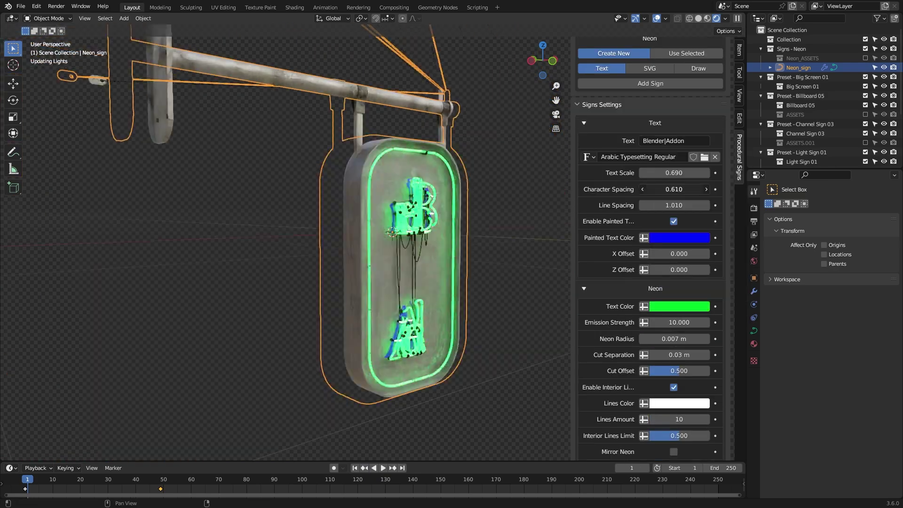
{"action": "left_click_drag", "start_coordinate": [674, 189], "coordinate": [695, 190]}
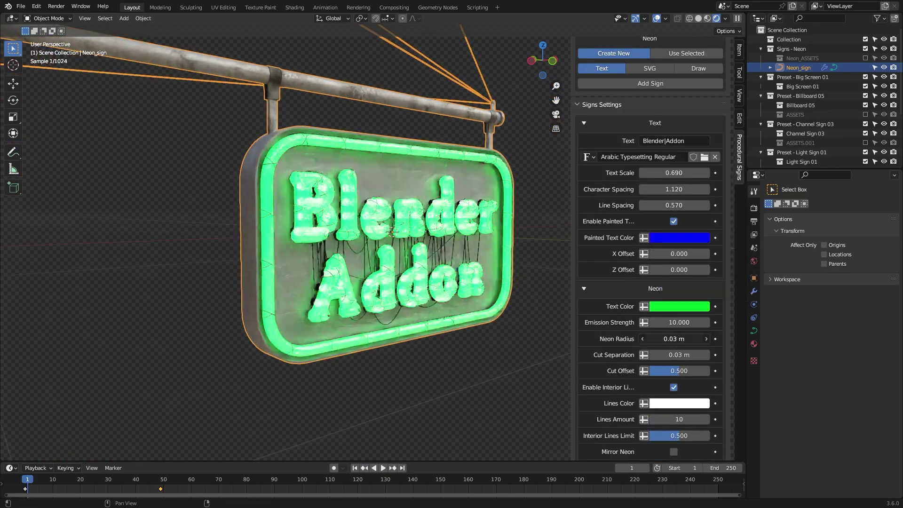
{"action": "left_click_drag", "start_coordinate": [675, 355], "coordinate": [658, 354]}
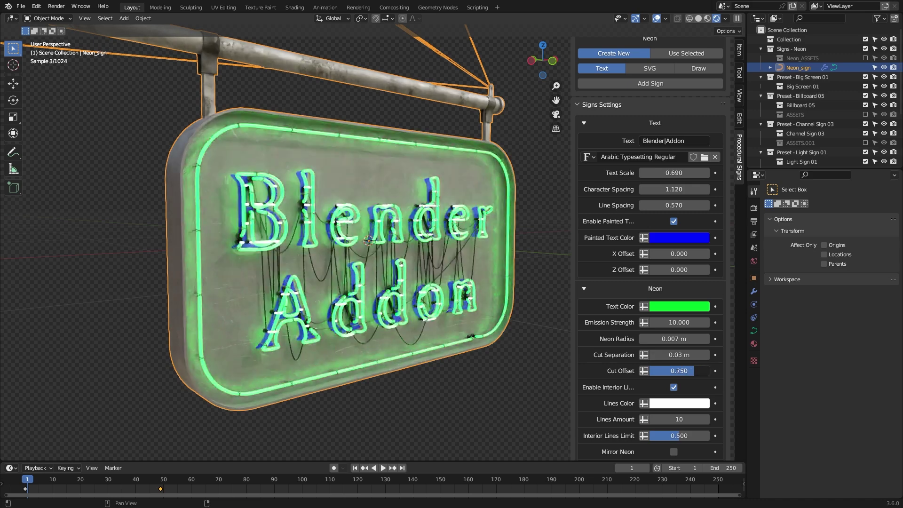
- Make the interior lines red and begin changing the neon letter colour
{"action": "scroll", "coordinate": [677, 329], "scroll_direction": "down", "scroll_amount": 4}
{"action": "left_click", "coordinate": [678, 327]}
{"action": "left_click", "coordinate": [700, 249]}
{"action": "left_click", "coordinate": [679, 231]}
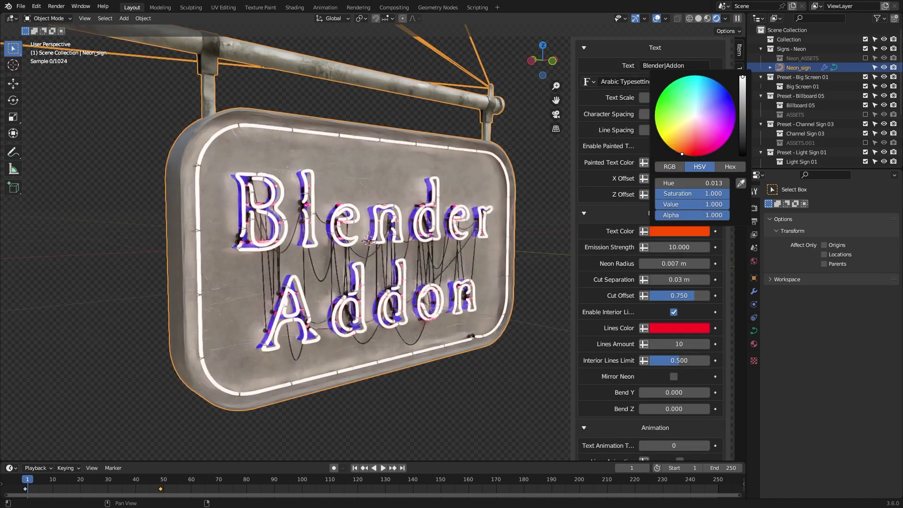
- Make the neon letters yellow and switch the text animation type to 5
{"action": "left_click", "coordinate": [654, 213]}
{"action": "left_click", "coordinate": [655, 47]}
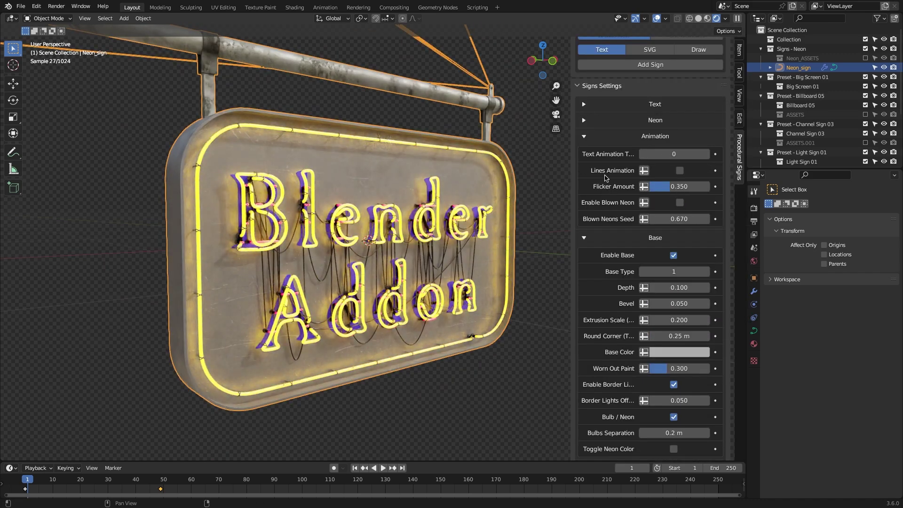
{"action": "scroll", "coordinate": [550, 277], "scroll_direction": "up", "scroll_amount": 2}
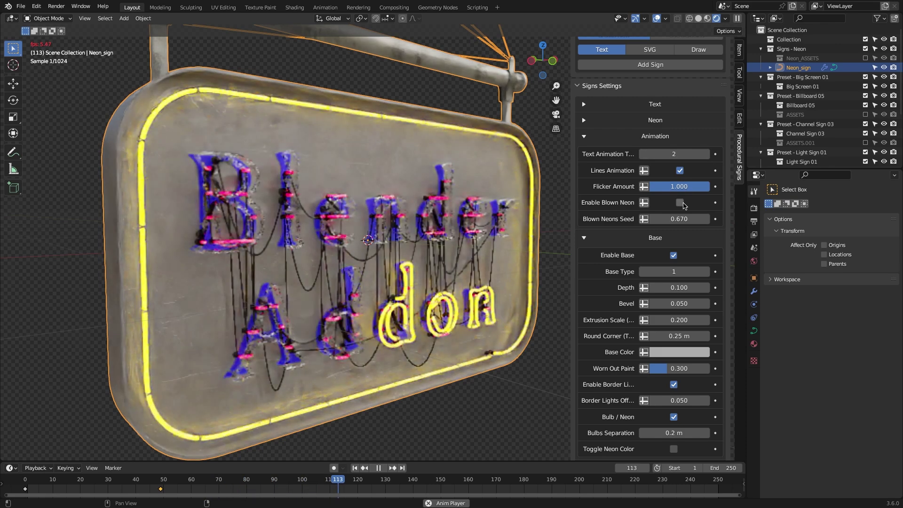
{"action": "left_click", "coordinate": [707, 155]}
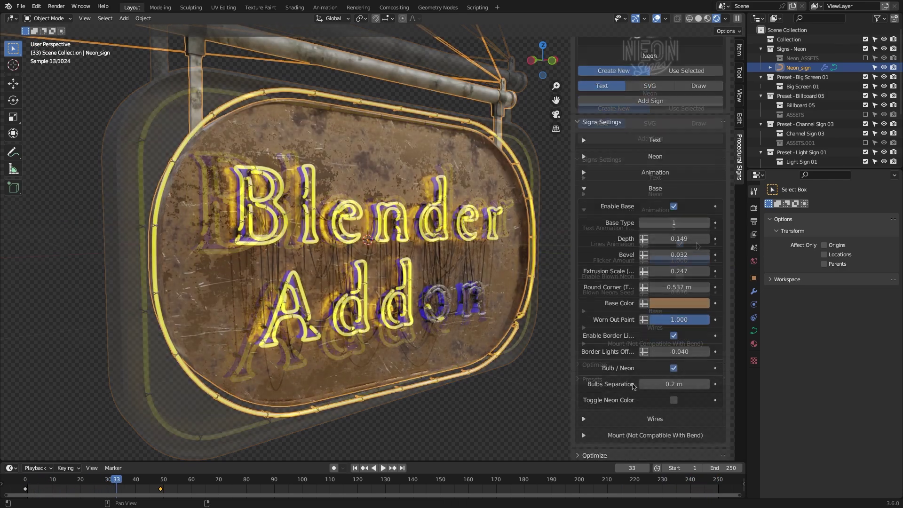
- Swap the neon border for light bulbs and push the hanging wires further behind the letters
{"action": "left_click", "coordinate": [673, 367]}
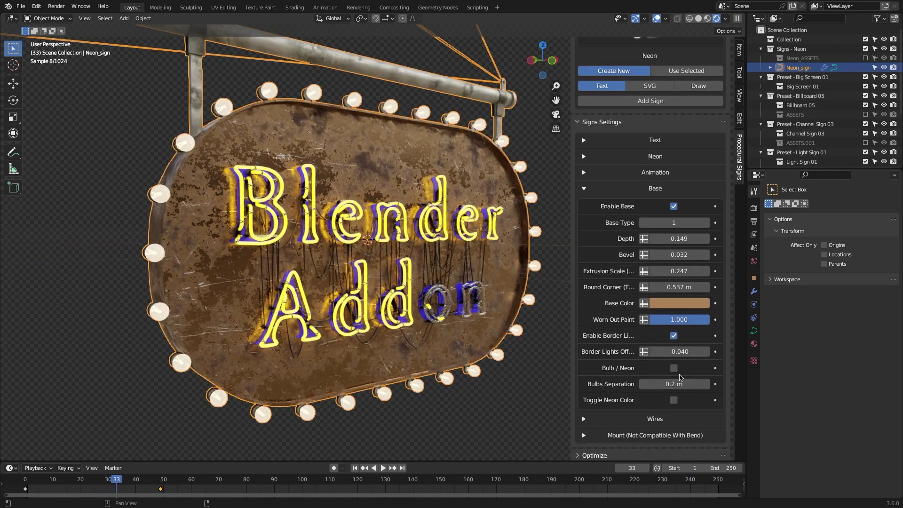
{"action": "left_click", "coordinate": [655, 418], "text": "ctrl"}
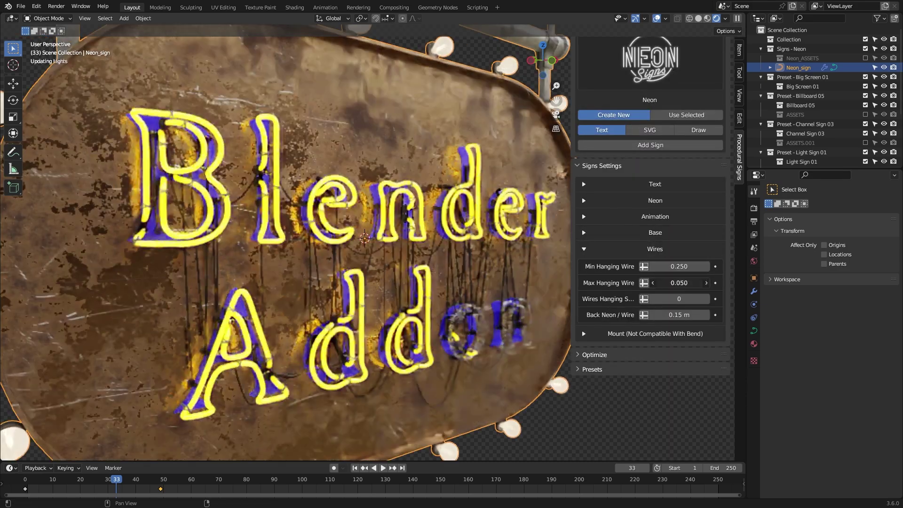
{"action": "left_click_drag", "start_coordinate": [679, 314], "coordinate": [698, 299]}
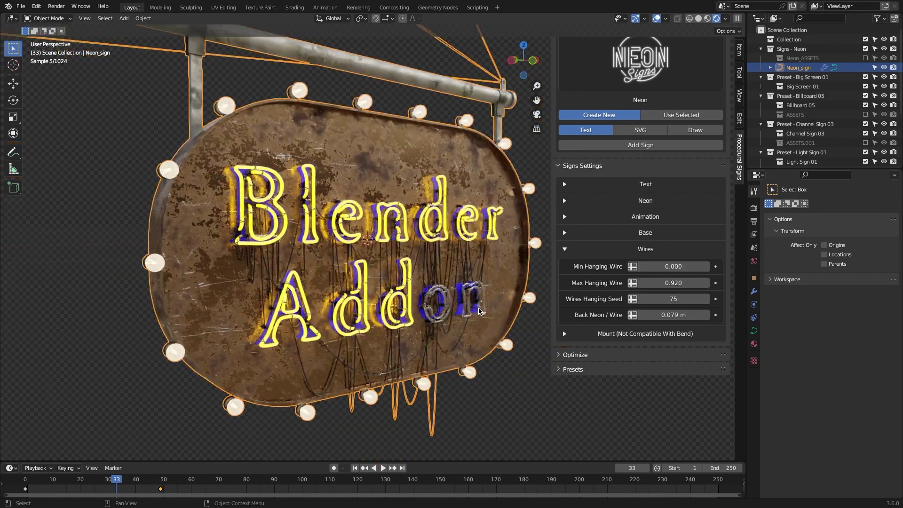
{"action": "middle_click_drag", "start_coordinate": [431, 309], "coordinate": [451, 310]}
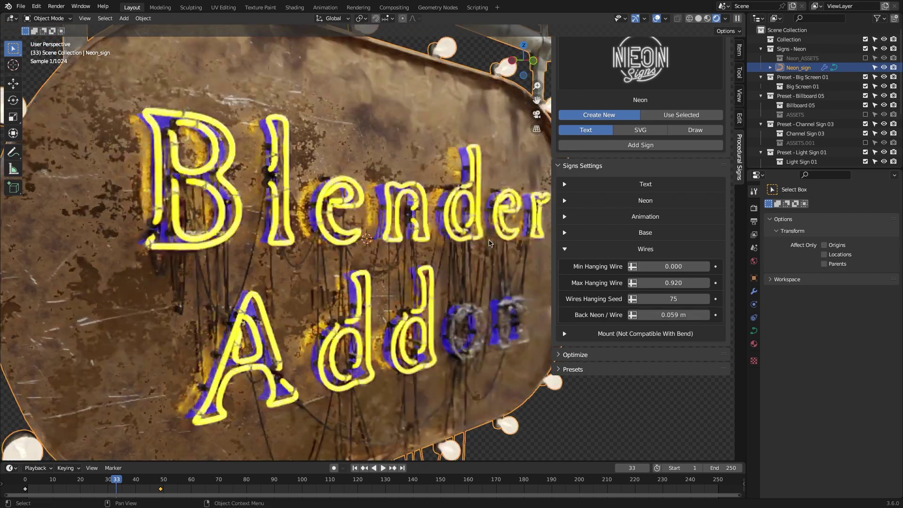
{"action": "left_click", "coordinate": [645, 249]}
- Enable a free-standing mount, not wall-side, adjusting floor distance, scale and five bars
{"action": "left_click", "coordinate": [645, 265]}
{"action": "left_click", "coordinate": [666, 282]}
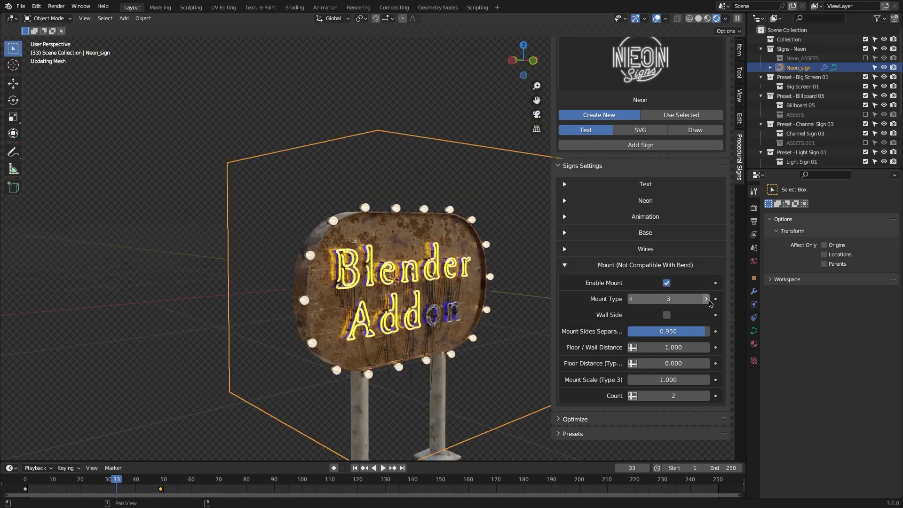
{"action": "left_click", "coordinate": [666, 314]}
{"action": "scroll", "coordinate": [669, 339], "scroll_direction": "up", "scroll_amount": 1}
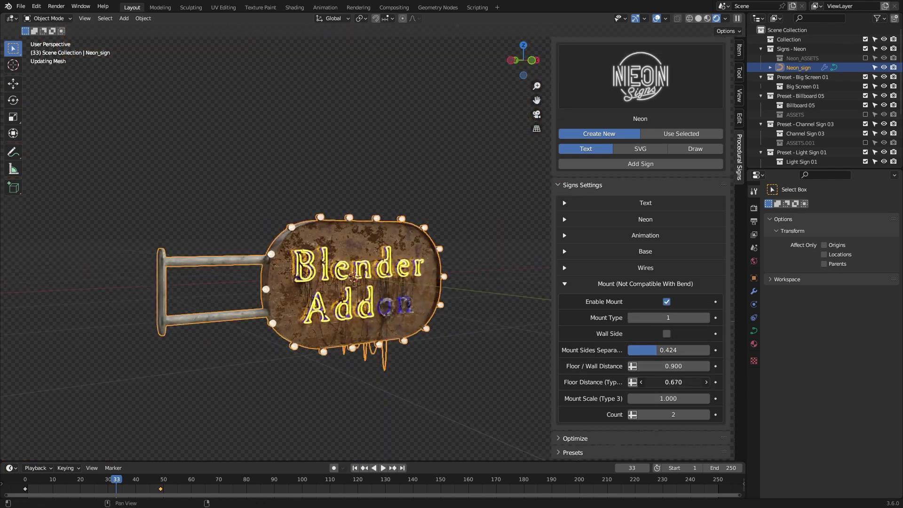
{"action": "left_click_drag", "start_coordinate": [553, 282], "coordinate": [522, 282]}
{"action": "left_click_drag", "start_coordinate": [672, 382], "coordinate": [648, 382]}
{"action": "left_click_drag", "start_coordinate": [672, 414], "coordinate": [681, 398]}
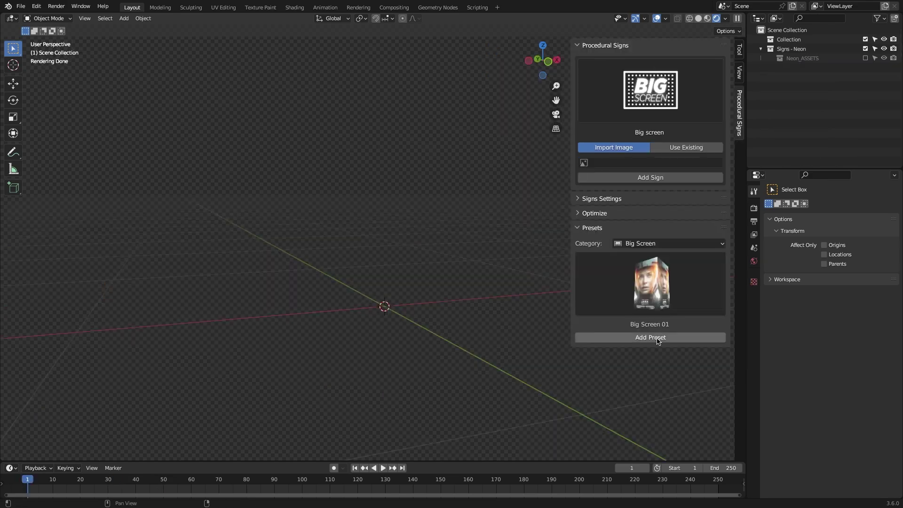
- Add the Big Screen 01, Billboard 05 and Channel Sign 03 burger presets
{"action": "left_click", "coordinate": [649, 336]}
{"action": "left_click", "coordinate": [668, 243]}
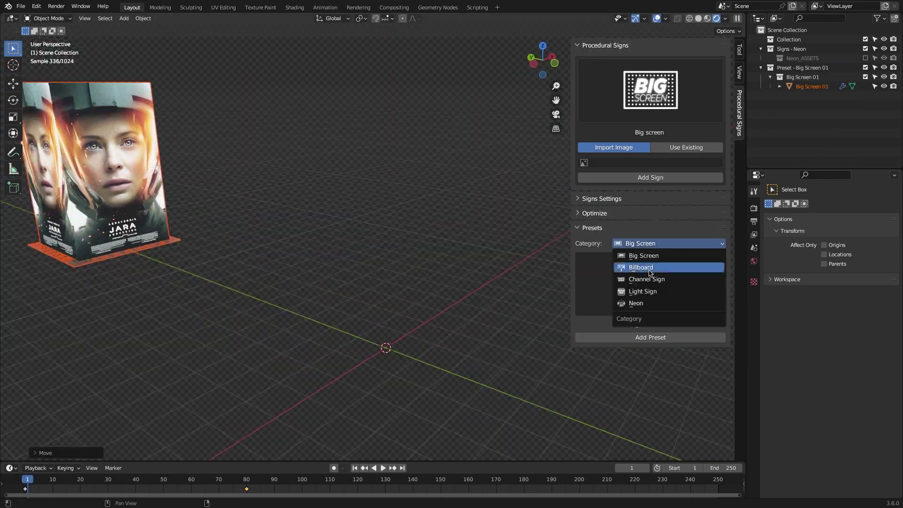
{"action": "left_click", "coordinate": [630, 264]}
{"action": "left_click", "coordinate": [656, 337]}
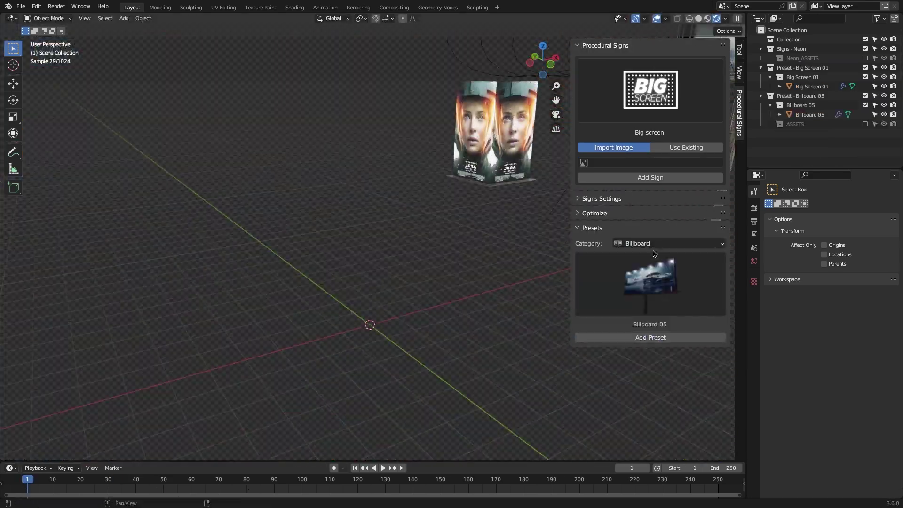
{"action": "left_click", "coordinate": [650, 284]}
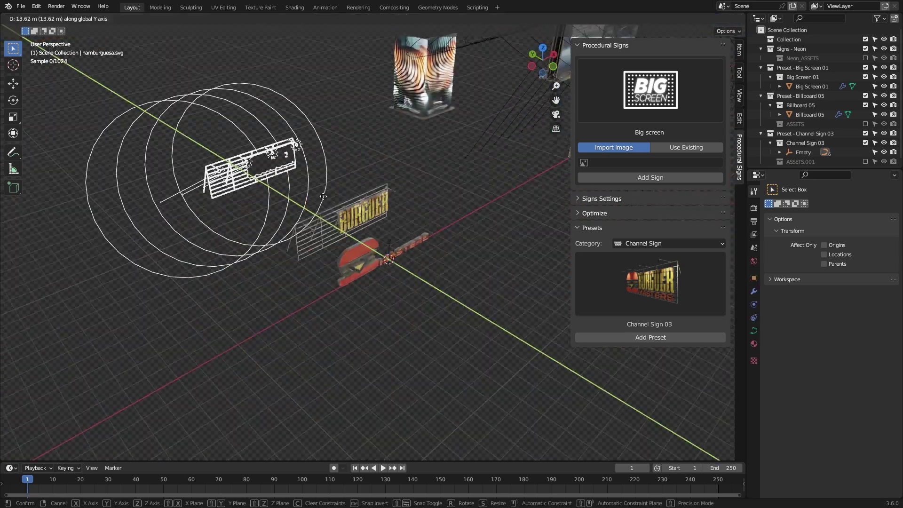
{"action": "left_click", "coordinate": [667, 243]}
- Add the Light Sign 01 coffee preset and the Neon 02 ramen preset
{"action": "left_click", "coordinate": [650, 283]}
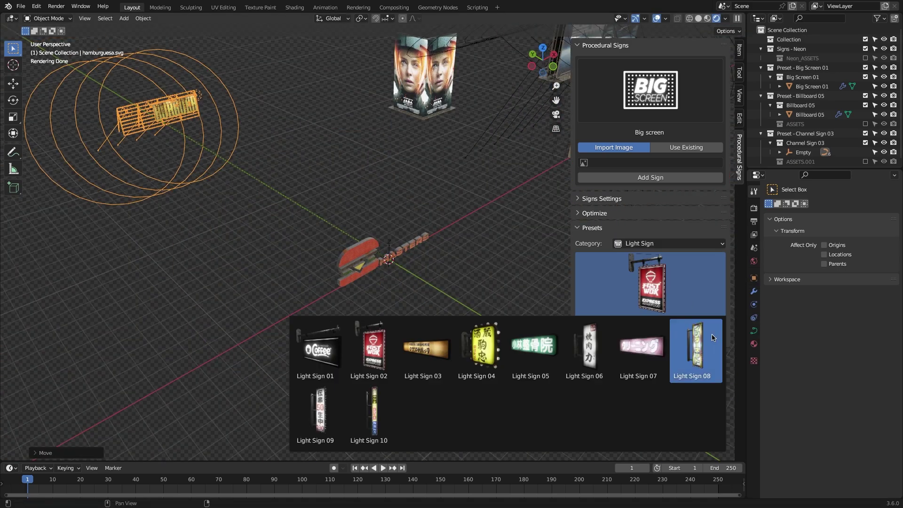
{"action": "left_click", "coordinate": [477, 350]}
{"action": "left_click", "coordinate": [668, 243]}
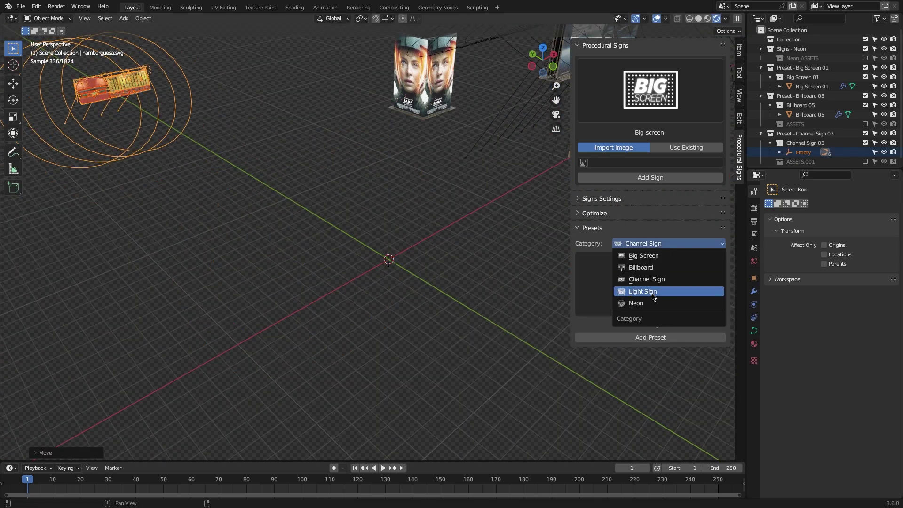
{"action": "left_click", "coordinate": [632, 292]}
{"action": "left_click", "coordinate": [649, 284]}
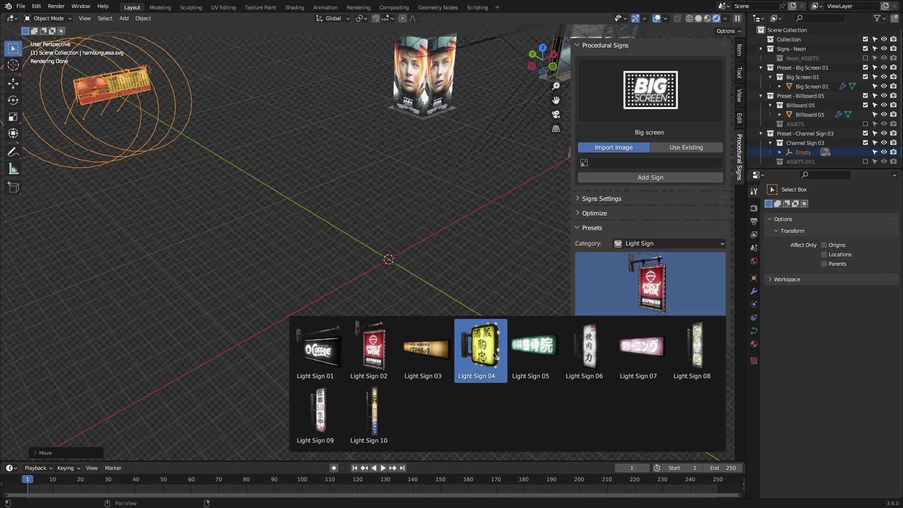
{"action": "left_click", "coordinate": [315, 349]}
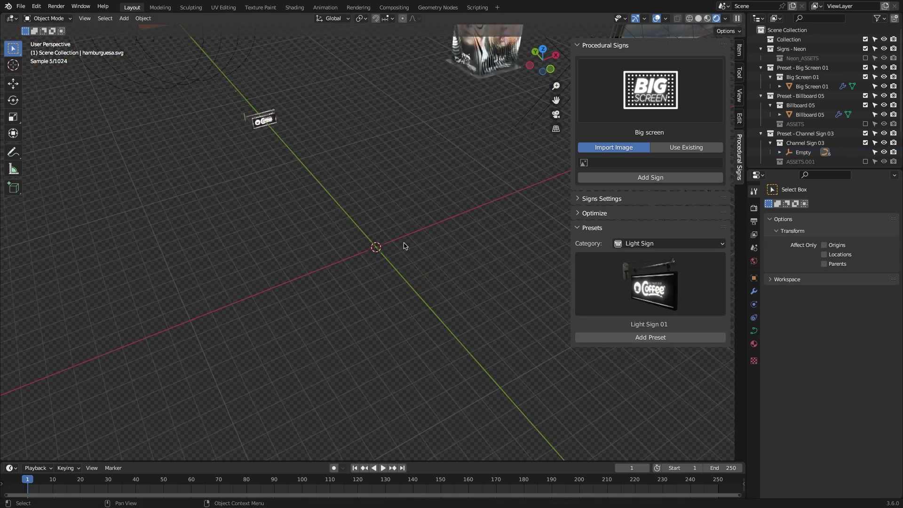
{"action": "left_click", "coordinate": [667, 243]}
{"action": "left_click", "coordinate": [650, 284]}
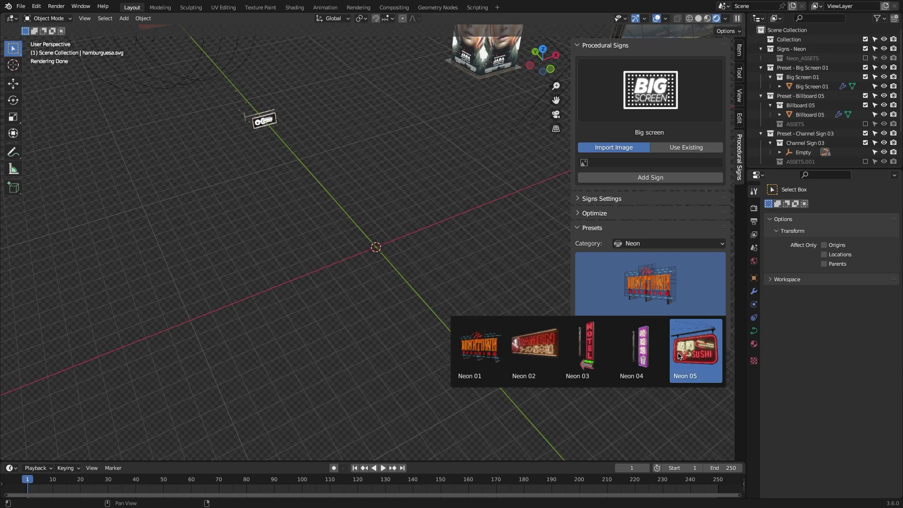
{"action": "left_click", "coordinate": [534, 350]}
{"action": "left_click", "coordinate": [649, 337]}
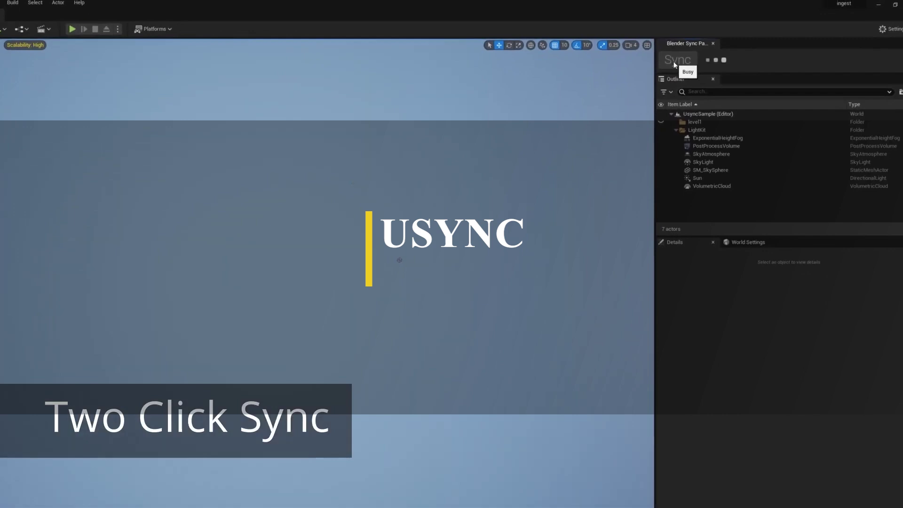
- Run Sync in the Blender Sync panel to bring the Blender level into Unreal
{"action": "left_click", "coordinate": [687, 54]}
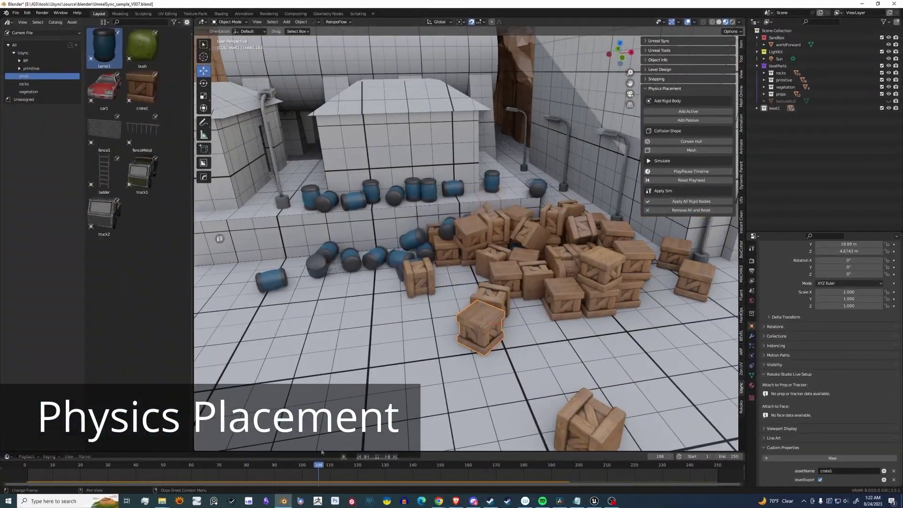
- Zoom in on the crate pile and reveal the Unreal Sync export tools
{"action": "middle_click_drag", "start_coordinate": [473, 330], "coordinate": [480, 293], "text": "ctrl"}
{"action": "left_click", "coordinate": [686, 41]}
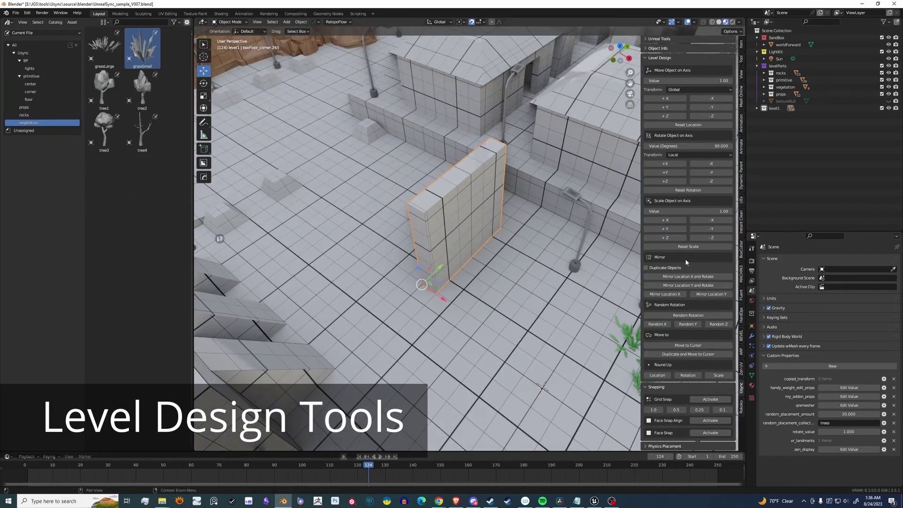
- Try a cube scale on the wall, reset it, and drop a tree2 asset into the level
{"action": "left_click", "coordinate": [665, 219]}
{"action": "left_click", "coordinate": [712, 219]}
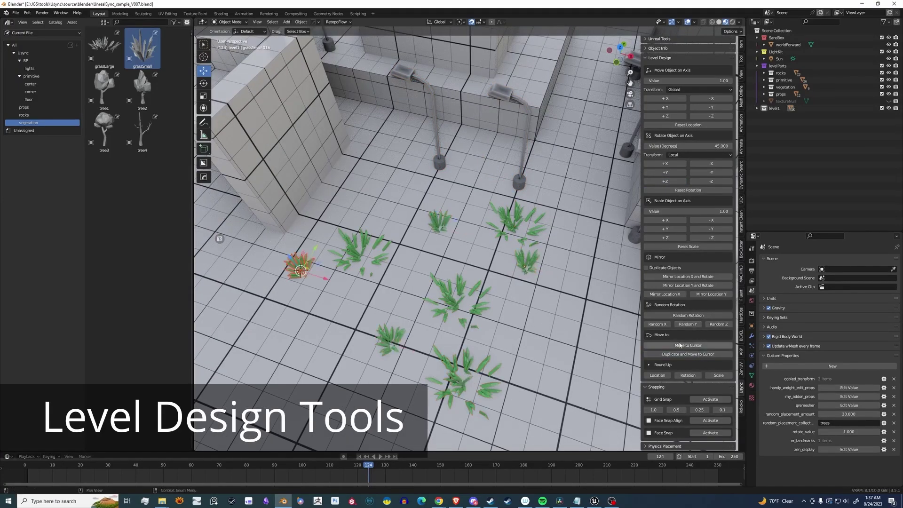
{"action": "left_click_drag", "start_coordinate": [142, 88], "coordinate": [186, 116]}
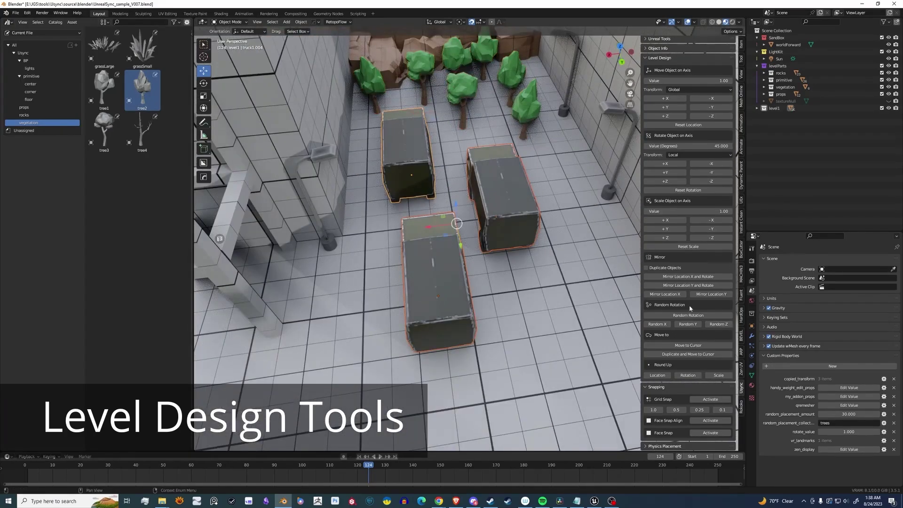
- Give the trucks random Z rotations, rerolling twice, and expand Object Info
{"action": "left_click", "coordinate": [717, 324]}
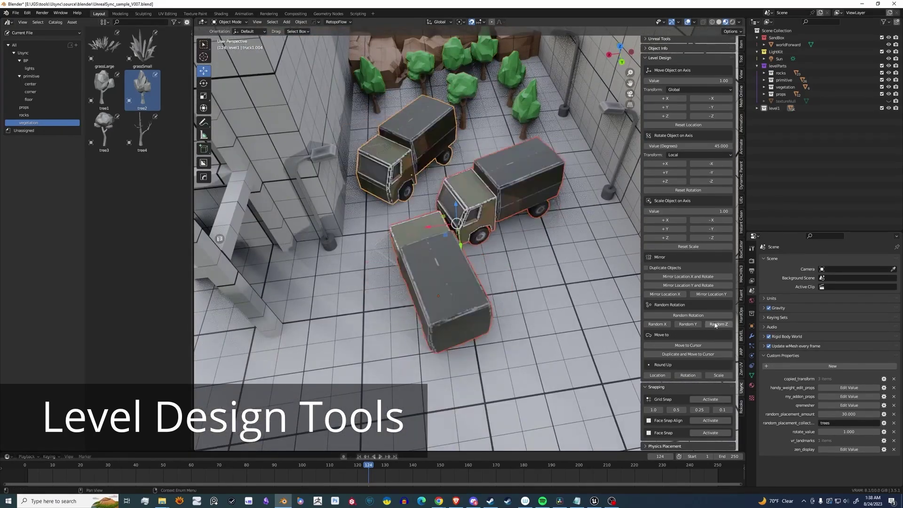
{"action": "left_click", "coordinate": [715, 324]}
{"action": "left_click", "coordinate": [716, 324]}
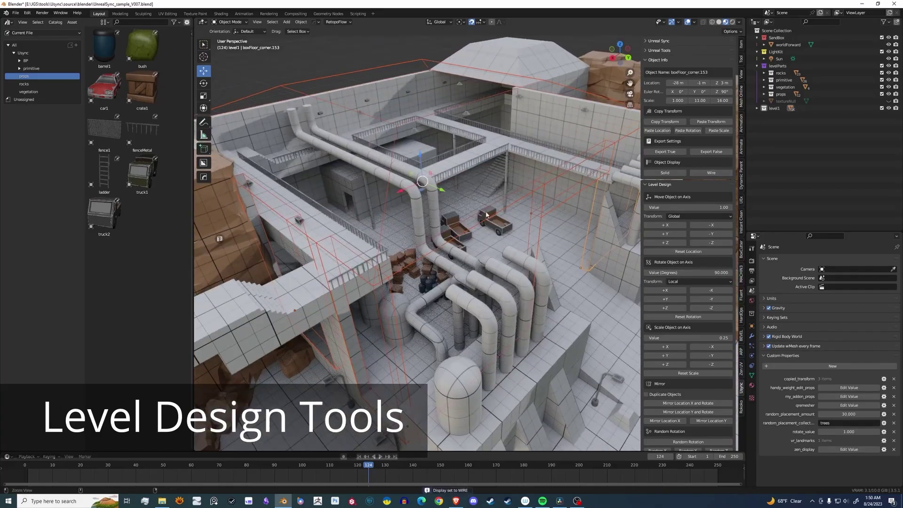
{"action": "scroll", "coordinate": [453, 316], "scroll_direction": "up", "scroll_amount": 5}
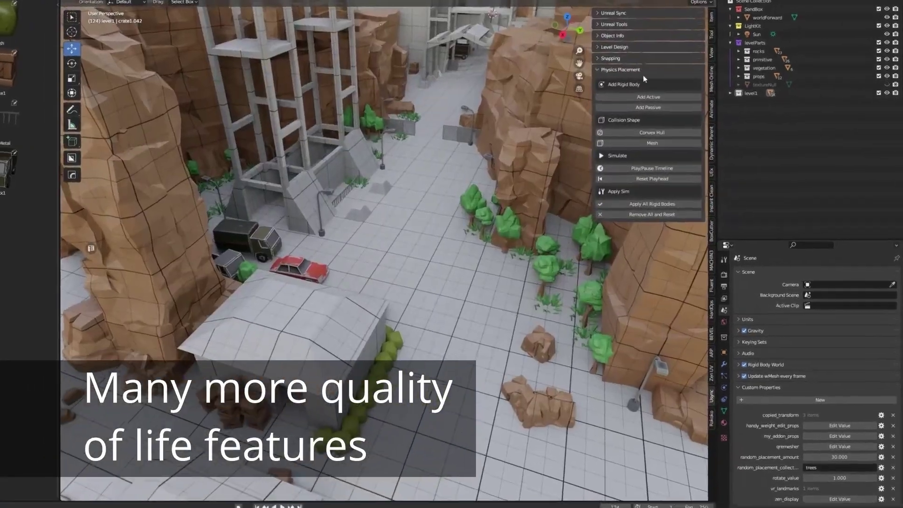
{"action": "scroll", "coordinate": [642, 74], "scroll_direction": "up", "scroll_amount": 3}
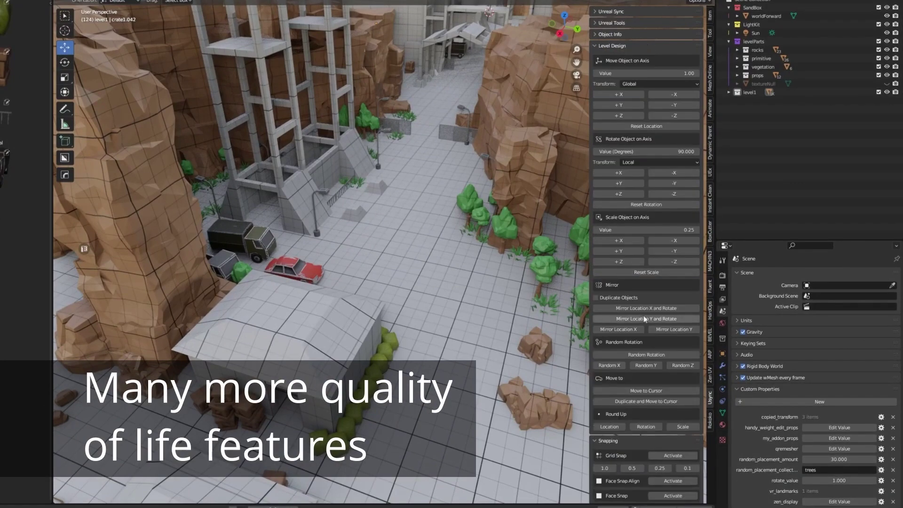
{"action": "left_click", "coordinate": [634, 36]}
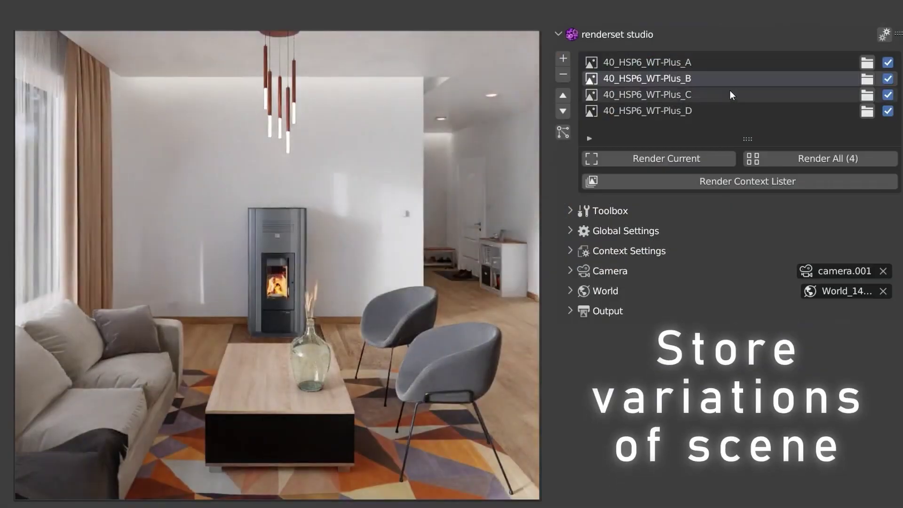
- Cycle variants 40_HSP6_WT-Plus_C and D, then cameras 03_Corner, 07_Jump-in-Pool, 08_Frontal, 09_Sideway, 10_Stairs
{"action": "left_click", "coordinate": [729, 92]}
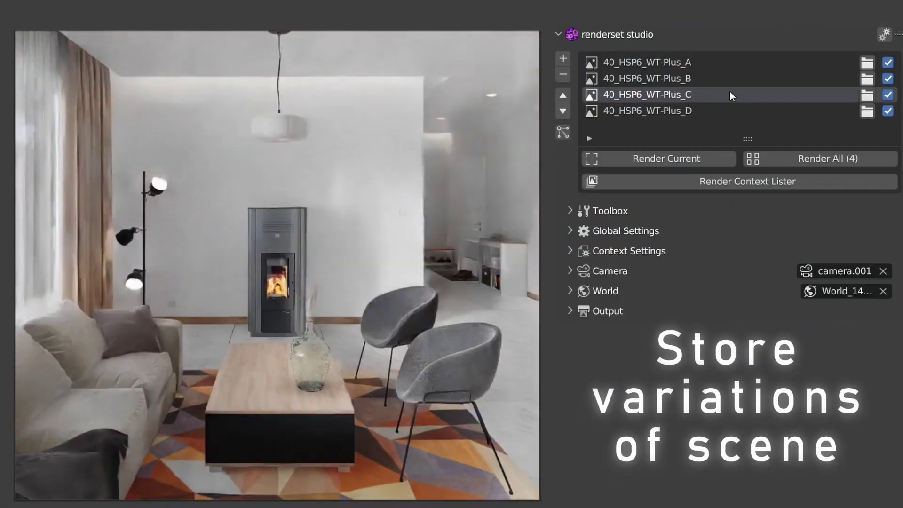
{"action": "left_click", "coordinate": [731, 109]}
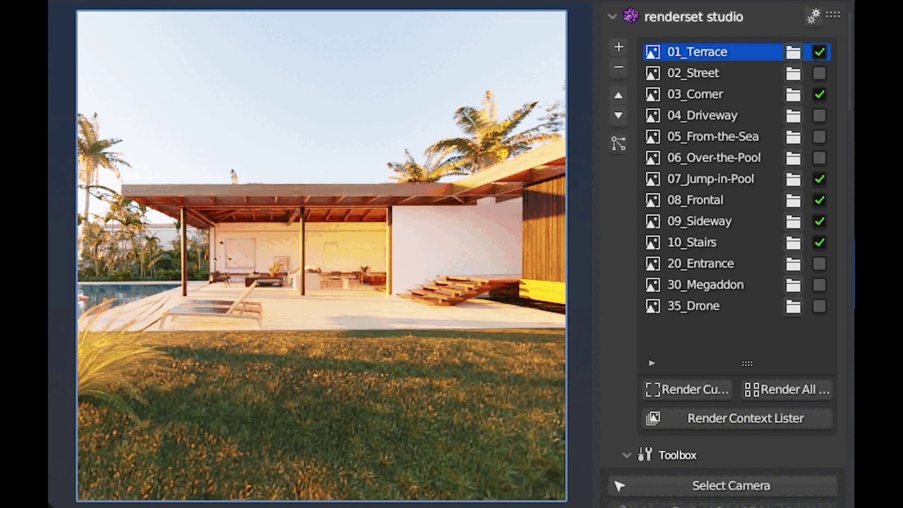
{"action": "left_click", "coordinate": [696, 94]}
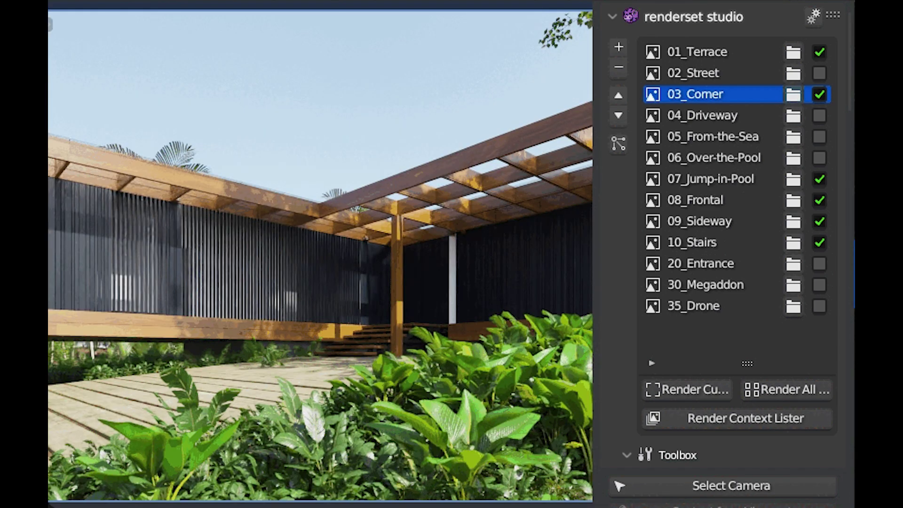
{"action": "left_click", "coordinate": [709, 179]}
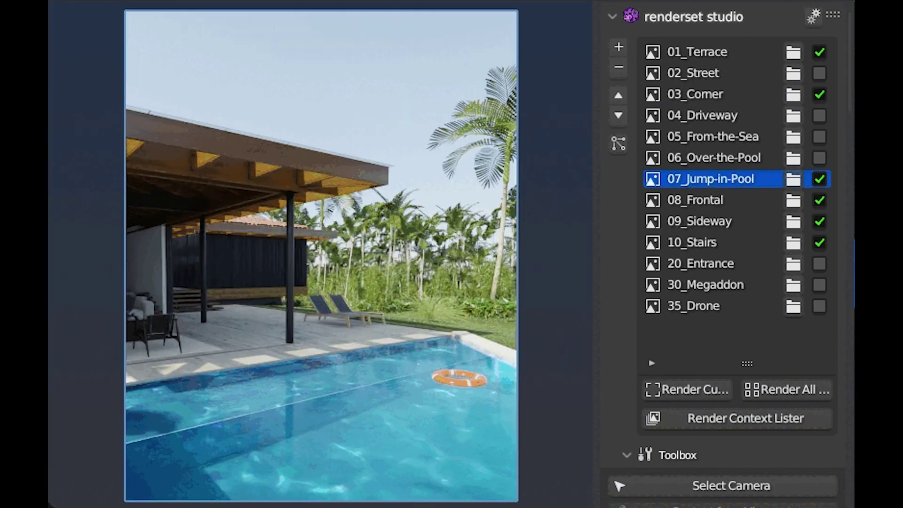
{"action": "left_click", "coordinate": [696, 200]}
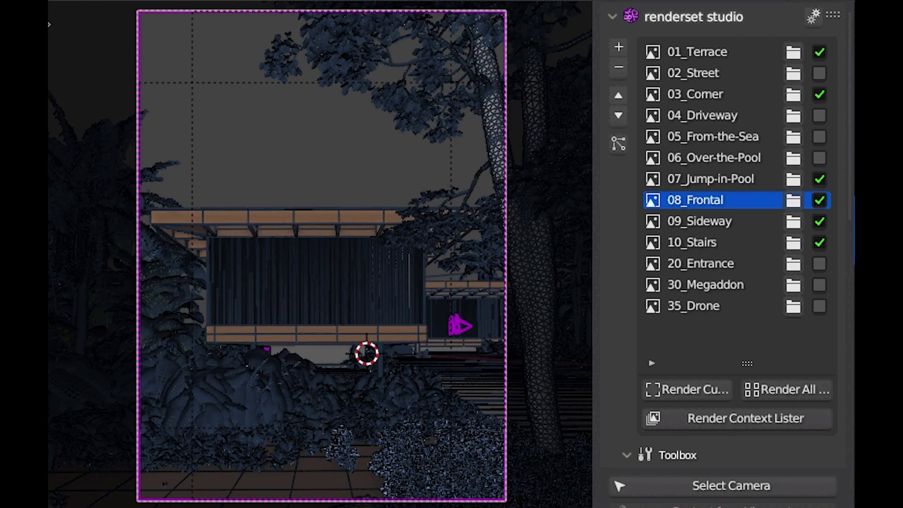
{"action": "left_click", "coordinate": [699, 221]}
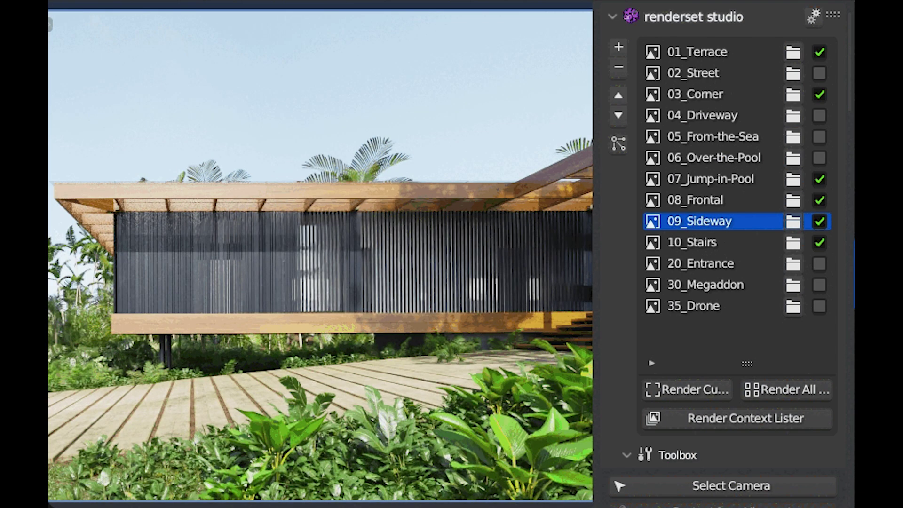
{"action": "left_click", "coordinate": [692, 242]}
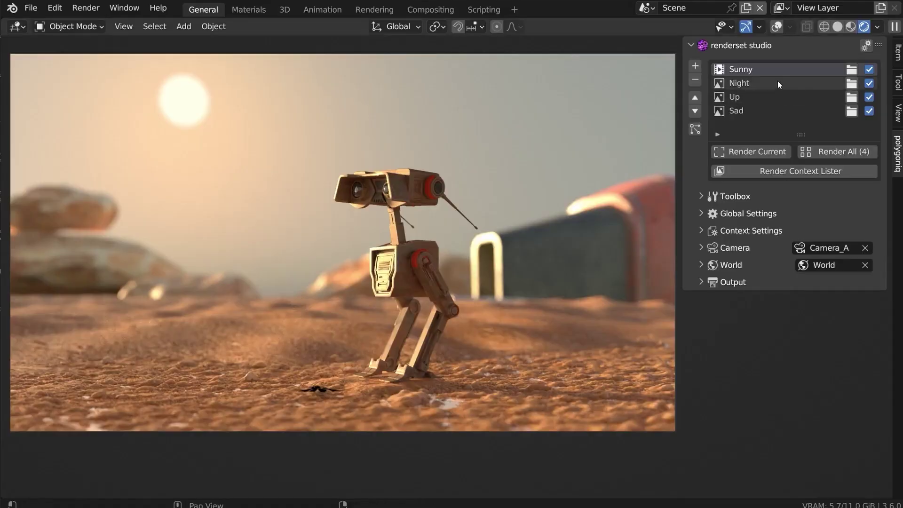
- Switch the robot scene through its Night, Up and Sad contexts
{"action": "left_click", "coordinate": [777, 83]}
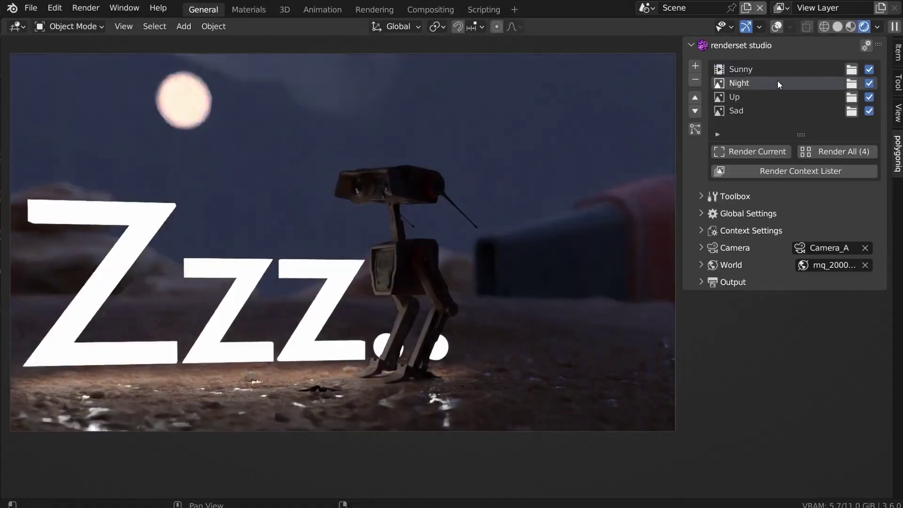
{"action": "left_click", "coordinate": [775, 92]}
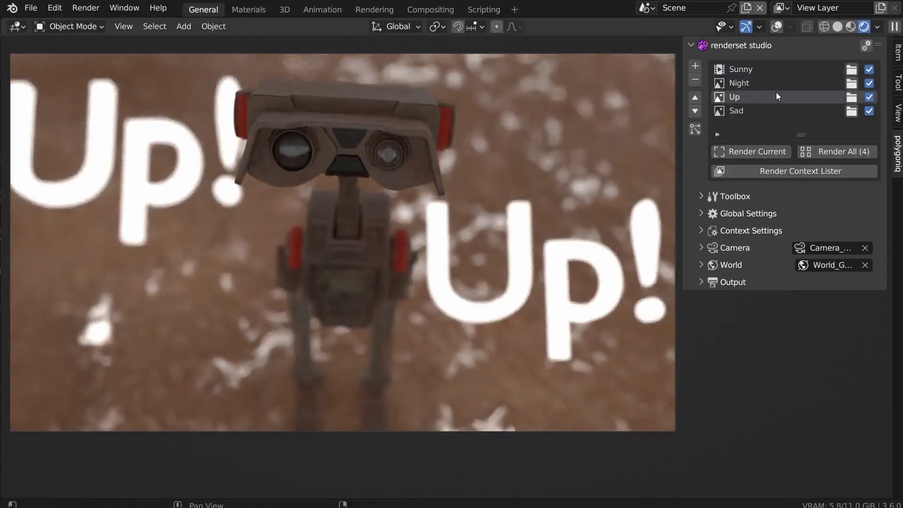
{"action": "left_click", "coordinate": [773, 111]}
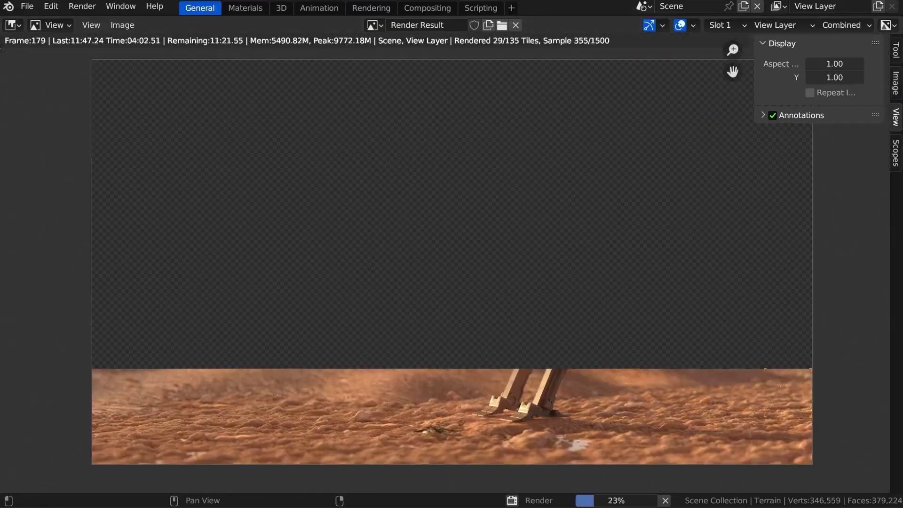
- View the DiffCol, Env and AO passes, then open the 11_Robot_EX01_anim_B 2023-07-19T15-09-28 output folder
{"action": "left_click", "coordinate": [845, 55]}
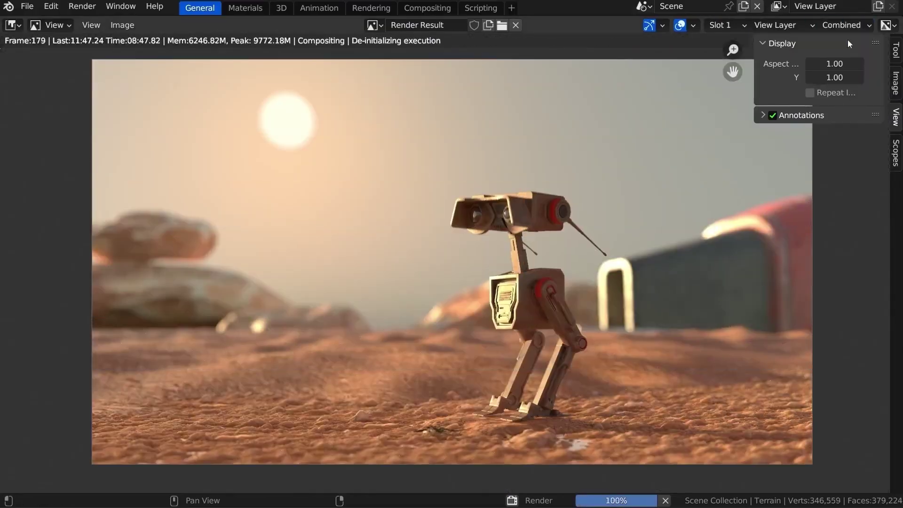
{"action": "left_click", "coordinate": [846, 26]}
{"action": "left_click", "coordinate": [837, 56]}
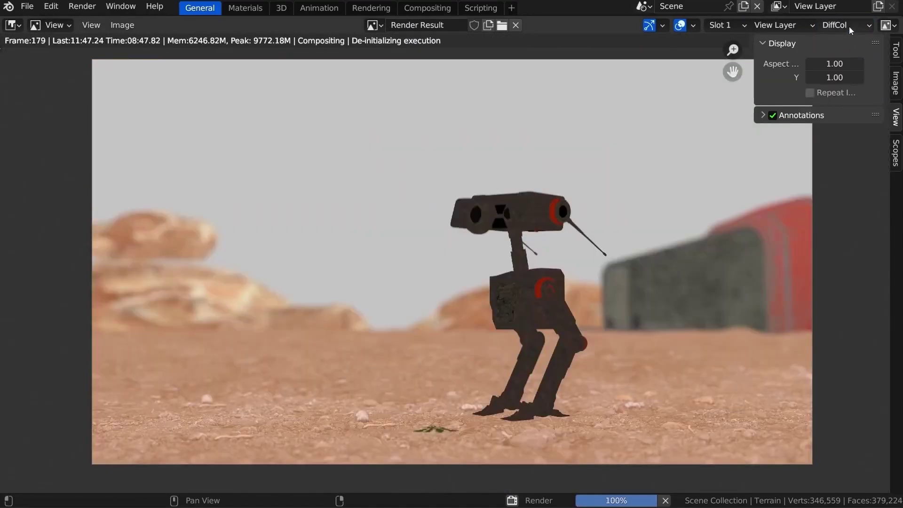
{"action": "left_click", "coordinate": [848, 27]}
{"action": "left_click", "coordinate": [826, 69]}
{"action": "left_click", "coordinate": [837, 25]}
{"action": "left_click", "coordinate": [825, 85]}
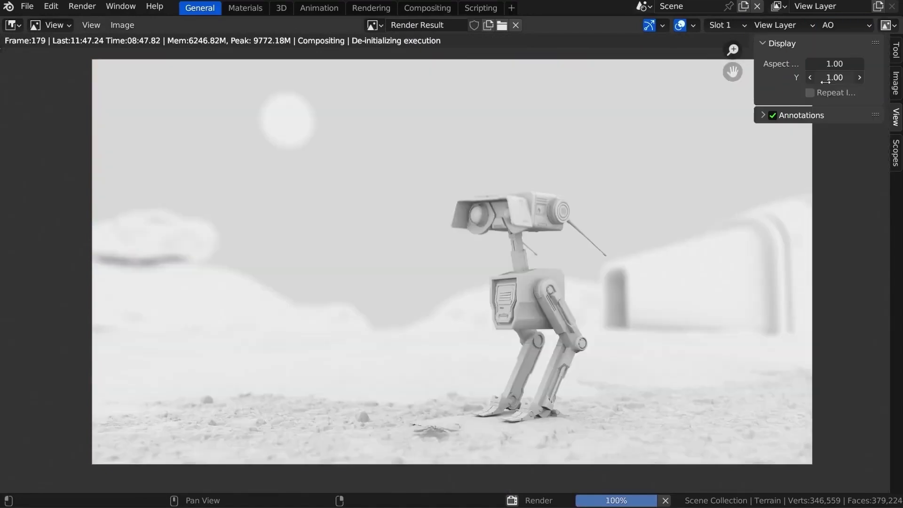
{"action": "left_click", "coordinate": [840, 26]}
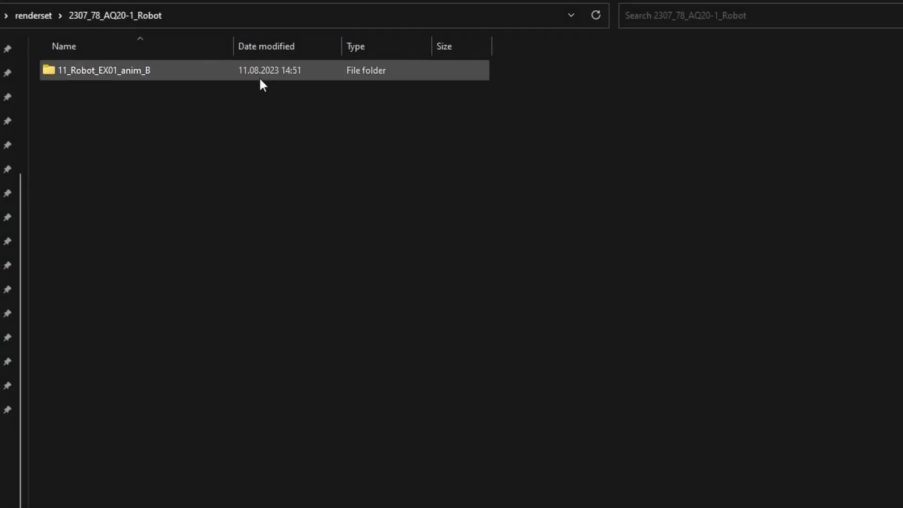
{"action": "double_click", "coordinate": [259, 75]}
{"action": "double_click", "coordinate": [405, 101]}
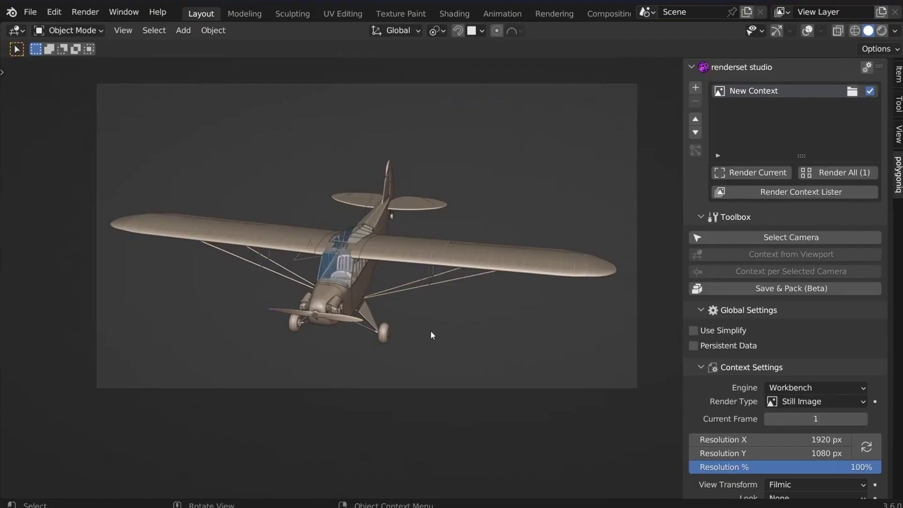
- Store framed, cockpit and front views of the plane as four contexts, then Render All (4)
{"action": "middle_click_drag", "start_coordinate": [432, 335], "coordinate": [376, 319]}
{"action": "left_click", "coordinate": [792, 256]}
{"action": "middle_click_drag", "start_coordinate": [413, 282], "coordinate": [432, 292]}
{"action": "scroll", "coordinate": [409, 277], "scroll_direction": "up", "scroll_amount": 5}
{"action": "left_click", "coordinate": [791, 254]}
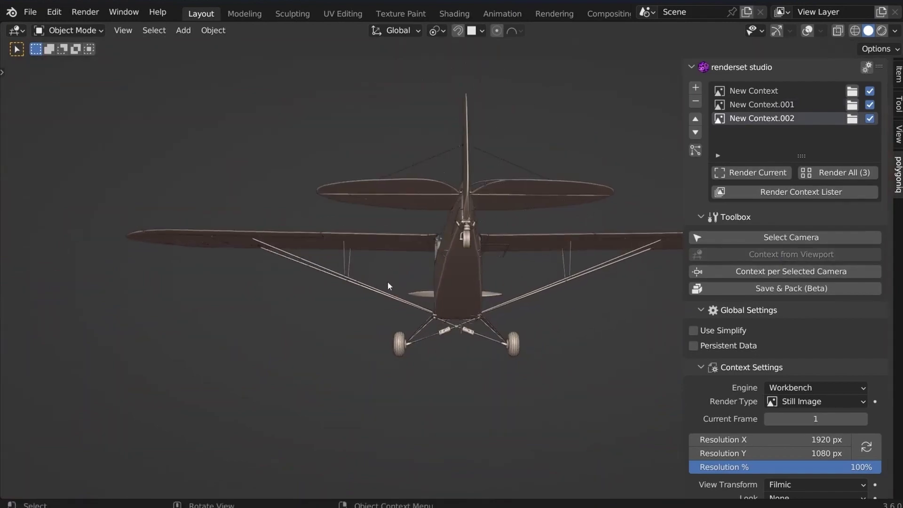
{"action": "left_click", "coordinate": [823, 254]}
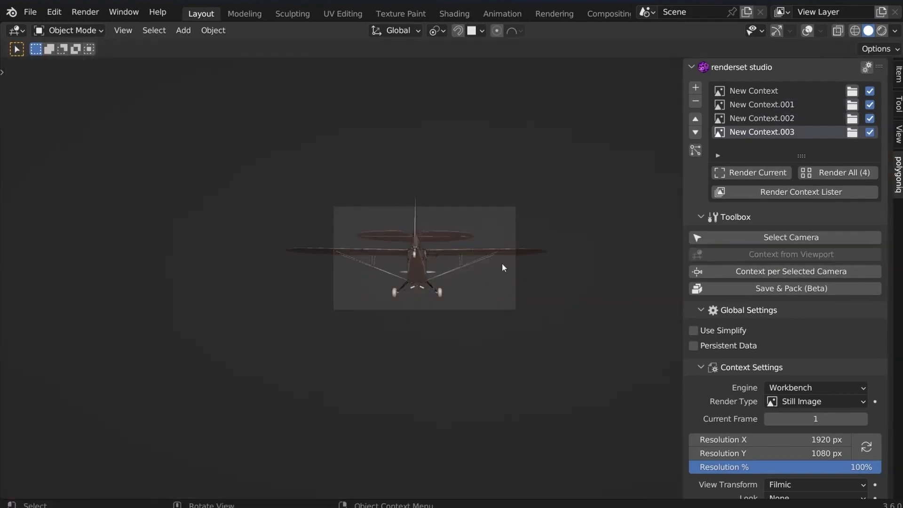
{"action": "left_click", "coordinate": [825, 177]}
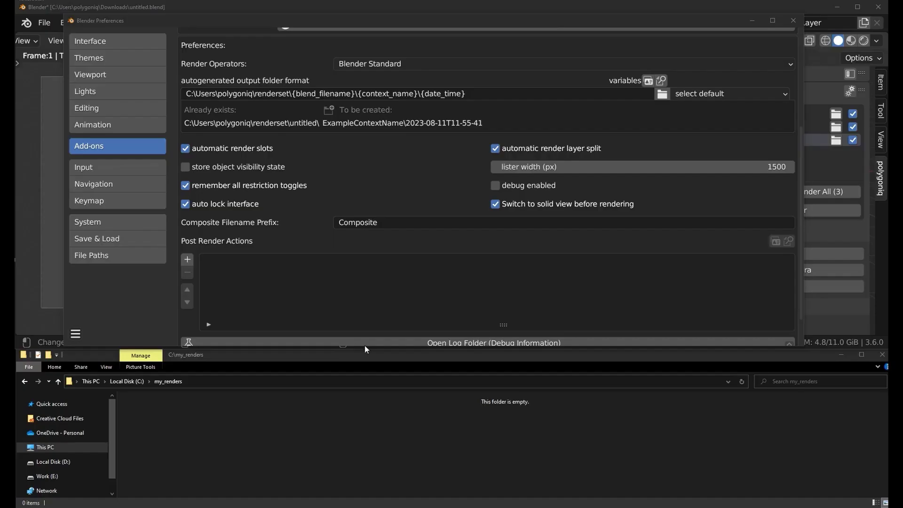
- Add a Move output file post-render action to C:\my_renders/{context_name}, then render all three contexts
{"action": "left_click", "coordinate": [187, 259]}
{"action": "left_click", "coordinate": [260, 262]}
{"action": "left_click", "coordinate": [265, 234]}
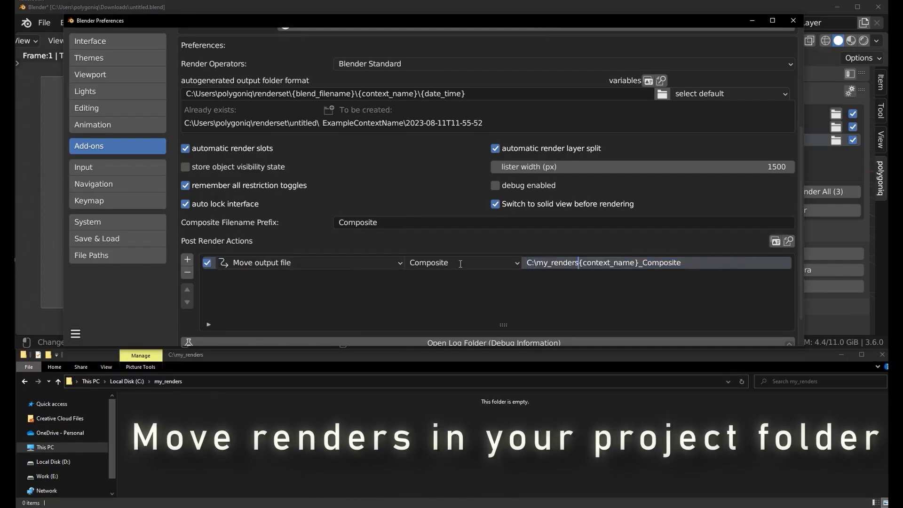
{"action": "key", "text": "shift+End"}
{"action": "key", "text": "Delete"}
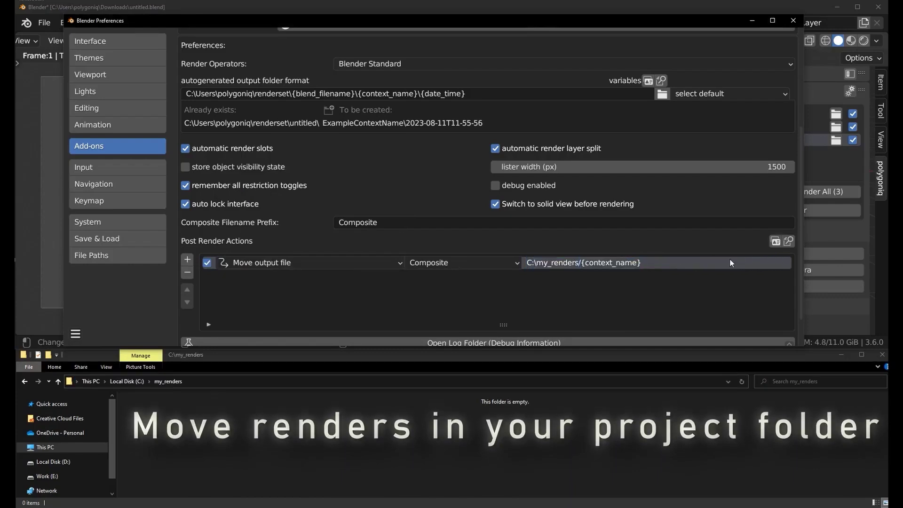
{"action": "left_click", "coordinate": [788, 22]}
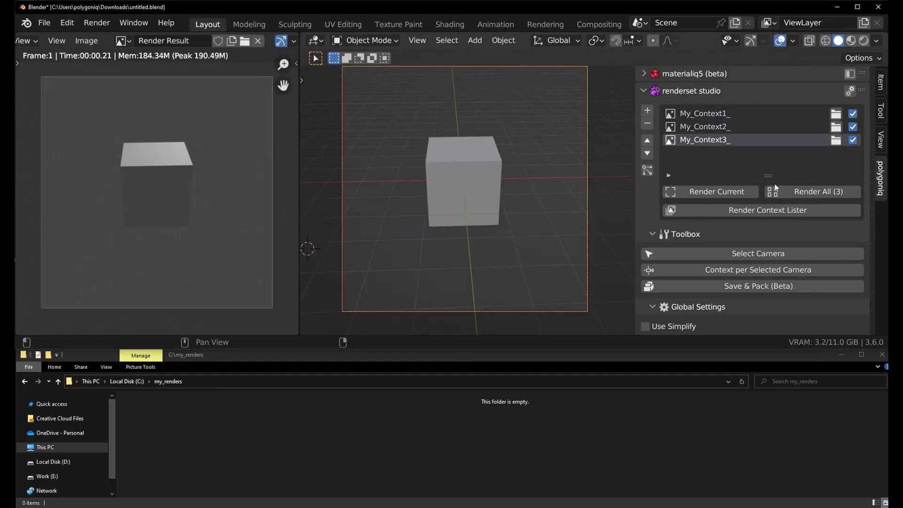
{"action": "left_click", "coordinate": [801, 193]}
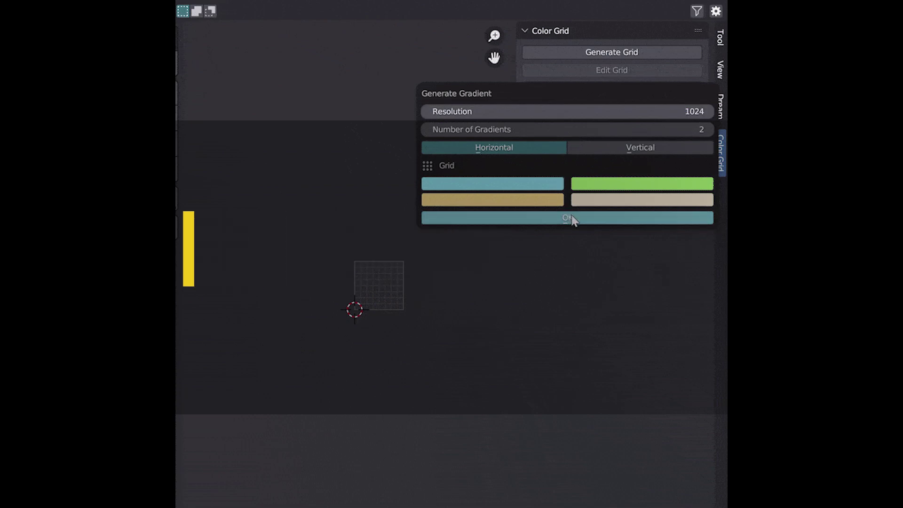
- Generate a gradient image, recolour swatches, and expand it to 3 gradients with a red-orange swatch
{"action": "left_click", "coordinate": [573, 219]}
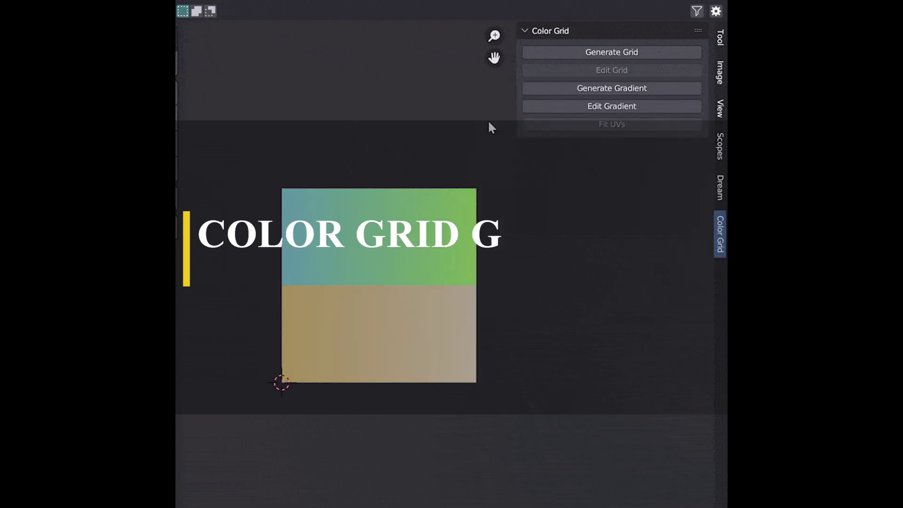
{"action": "left_click", "coordinate": [611, 104]}
{"action": "left_click", "coordinate": [637, 204]}
{"action": "left_click", "coordinate": [638, 219]}
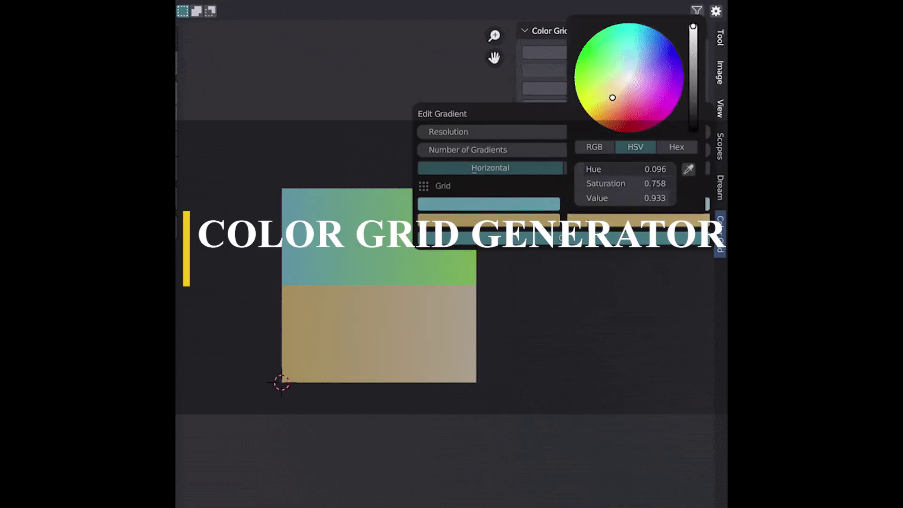
{"action": "left_click", "coordinate": [532, 105]}
{"action": "left_click", "coordinate": [712, 152]}
{"action": "left_click", "coordinate": [497, 238]}
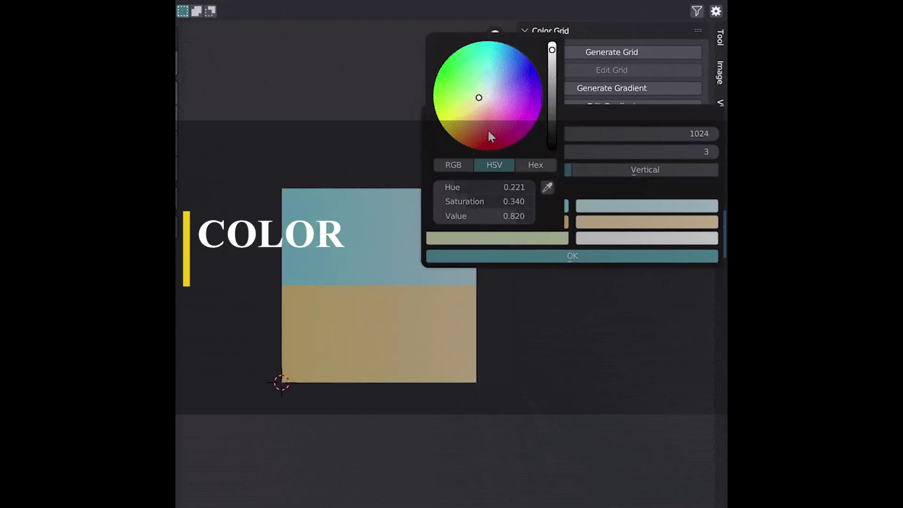
{"action": "left_click", "coordinate": [489, 135]}
{"action": "left_click", "coordinate": [646, 237]}
{"action": "left_click", "coordinate": [628, 203]}
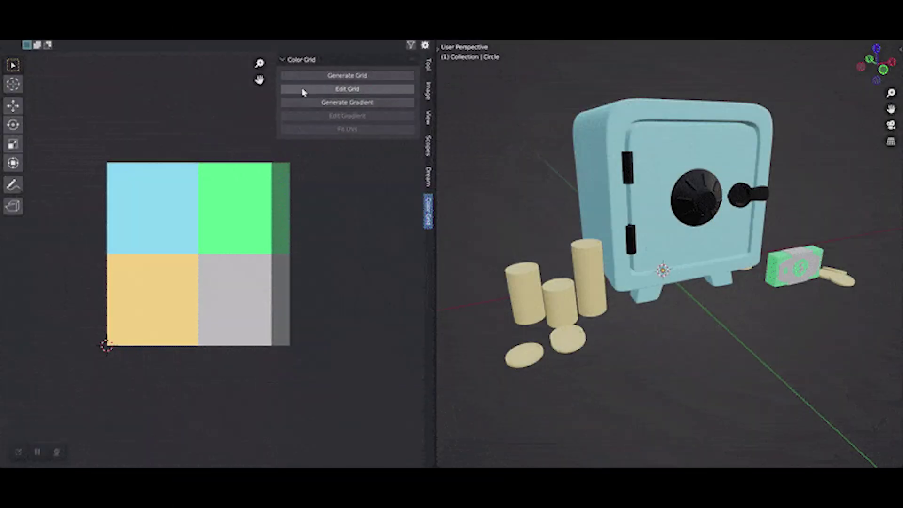
- Recolour the safe's grid cells, turning the green cell pink, and apply the edit
{"action": "left_click", "coordinate": [304, 90]}
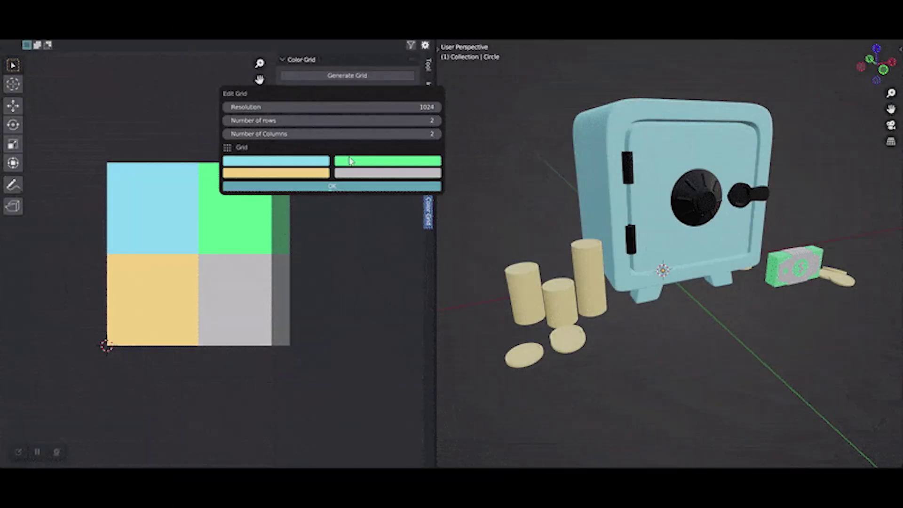
{"action": "left_click", "coordinate": [352, 162]}
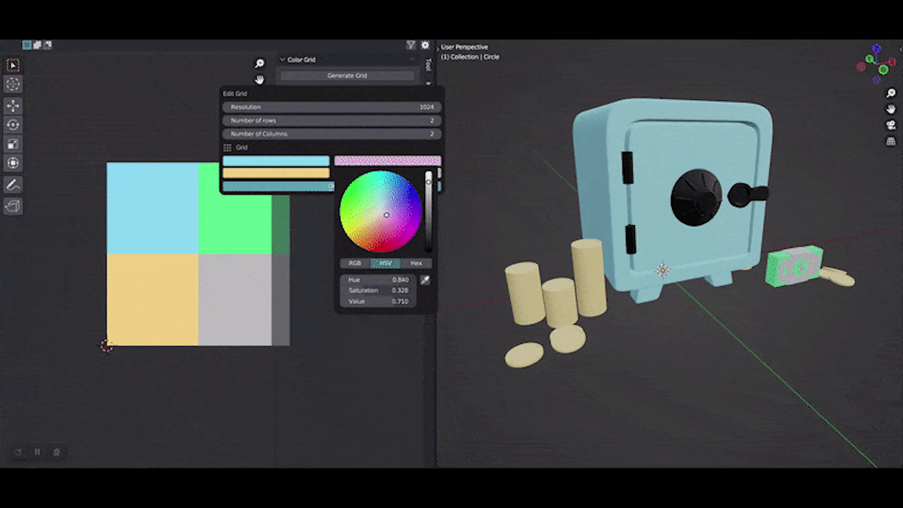
{"action": "left_click", "coordinate": [332, 190]}
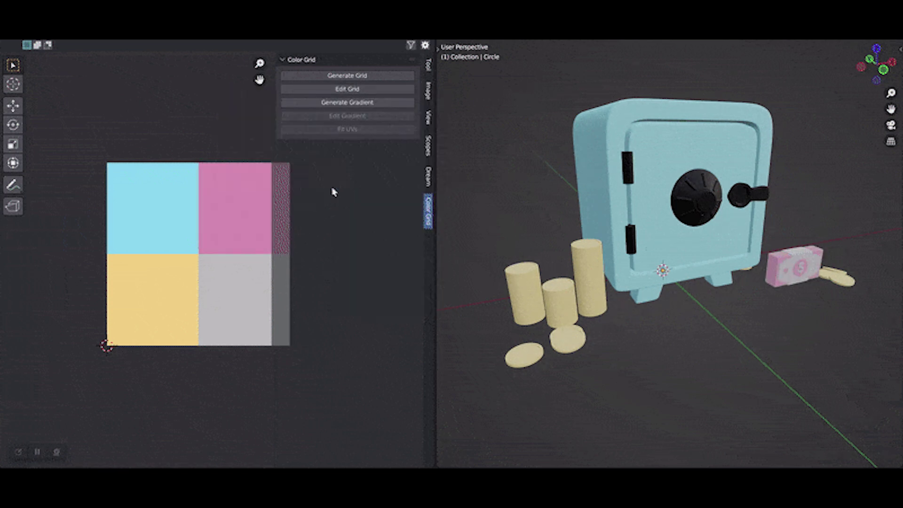
{"action": "left_click", "coordinate": [338, 90]}
{"action": "left_click", "coordinate": [319, 162]}
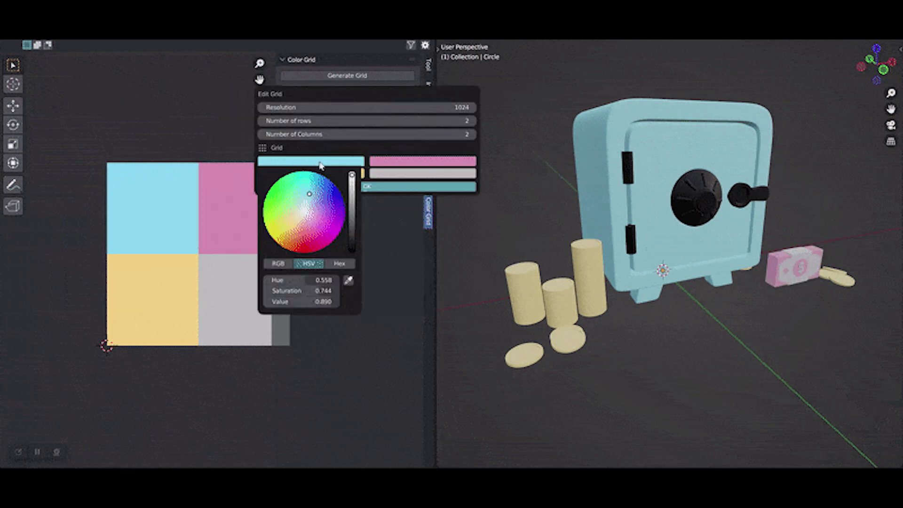
{"action": "left_click", "coordinate": [414, 187]}
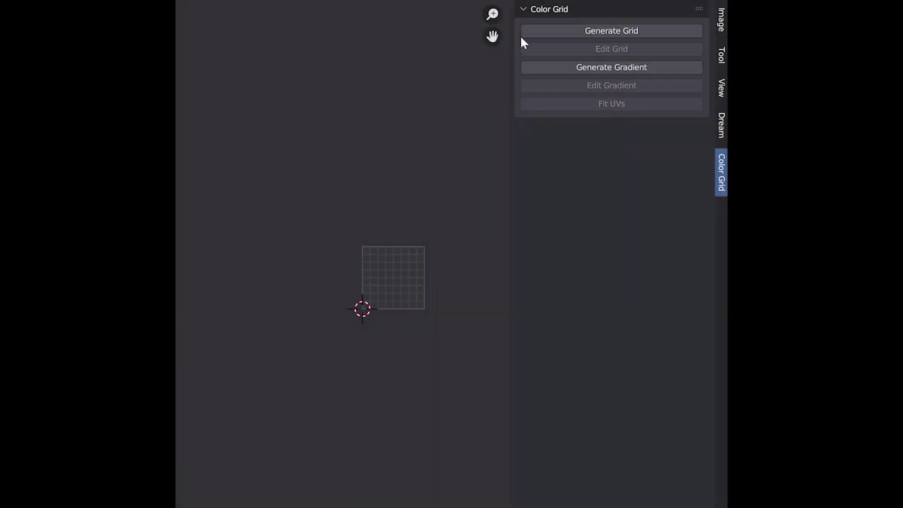
- Generate a 2x2 colour grid and expand it to 3 rows and 3 columns with a pink bottom cell
{"action": "left_click", "coordinate": [521, 32]}
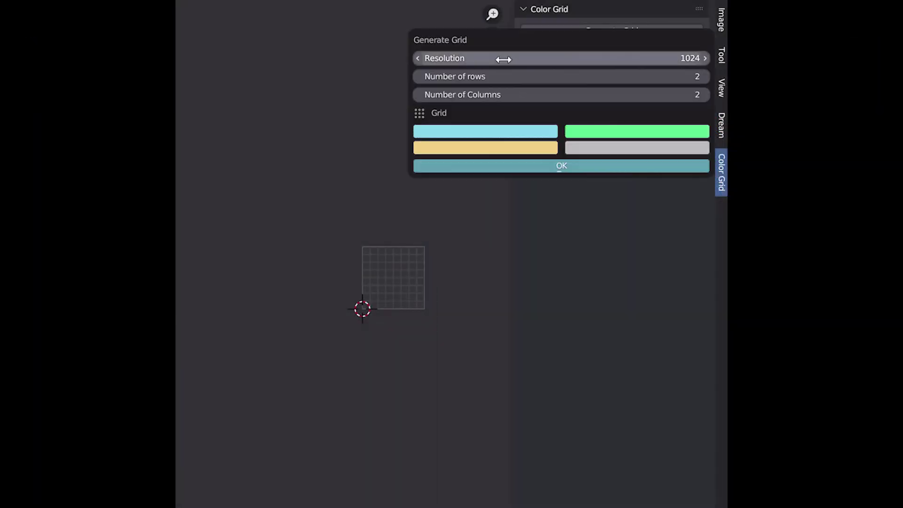
{"action": "left_click", "coordinate": [546, 167]}
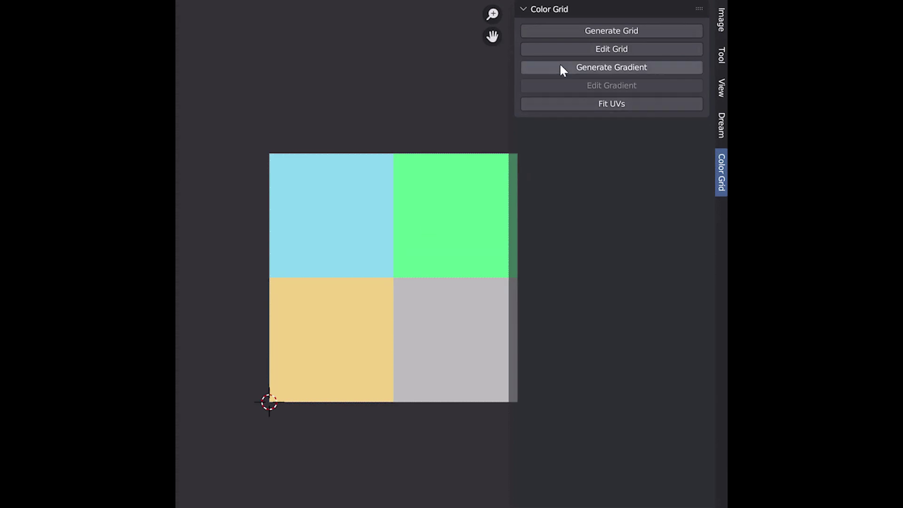
{"action": "left_click", "coordinate": [529, 49]}
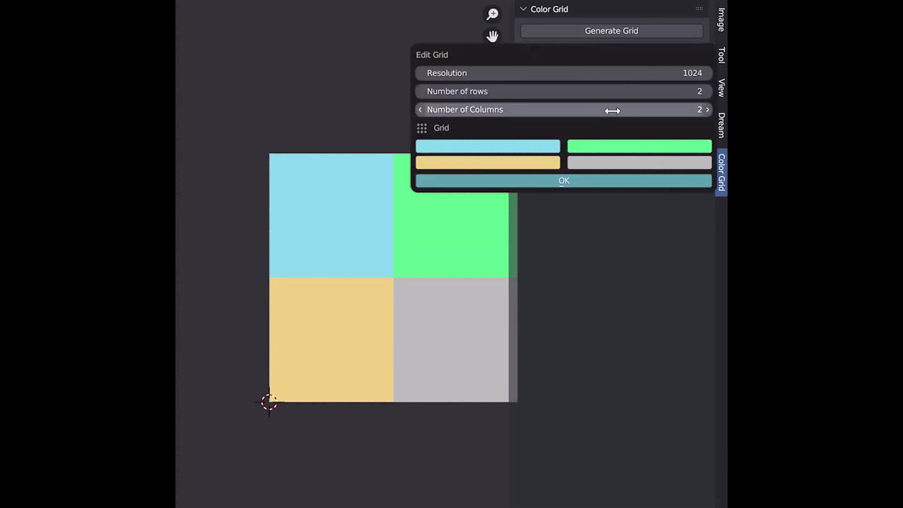
{"action": "left_click", "coordinate": [707, 110]}
{"action": "left_click", "coordinate": [705, 92]}
{"action": "left_click", "coordinate": [595, 181]}
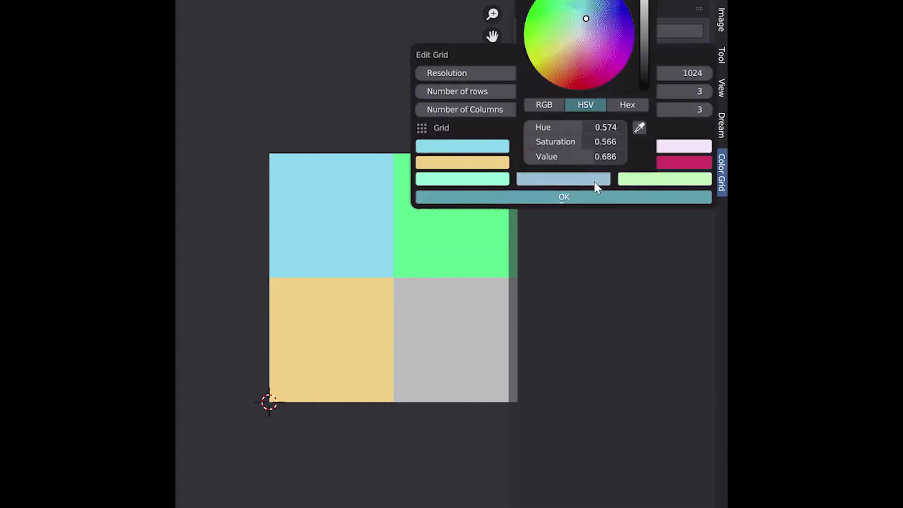
{"action": "left_click", "coordinate": [576, 65]}
{"action": "left_click", "coordinate": [564, 197]}
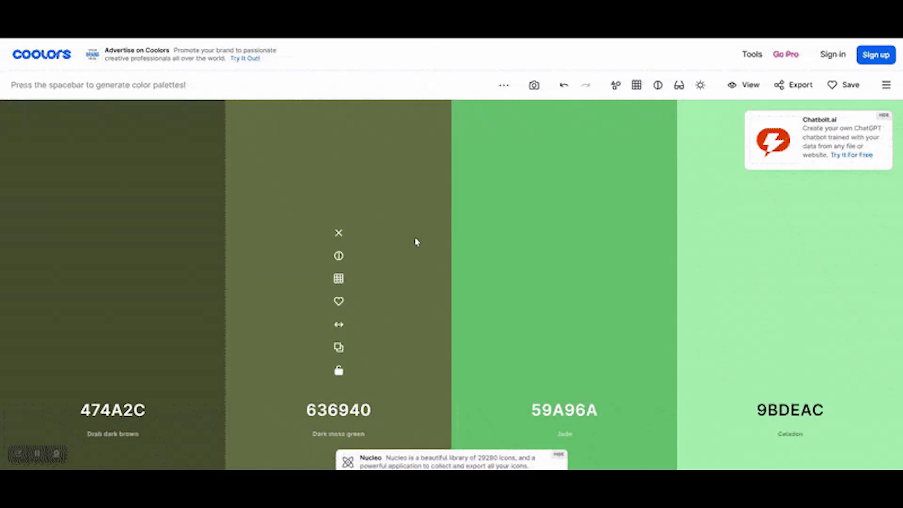
- Copy a Coolors palette link, generate a green, teal, cyan and white grid, and assign ColorGrid.png.006
{"action": "key", "text": "space"}
{"action": "key", "text": "space"}
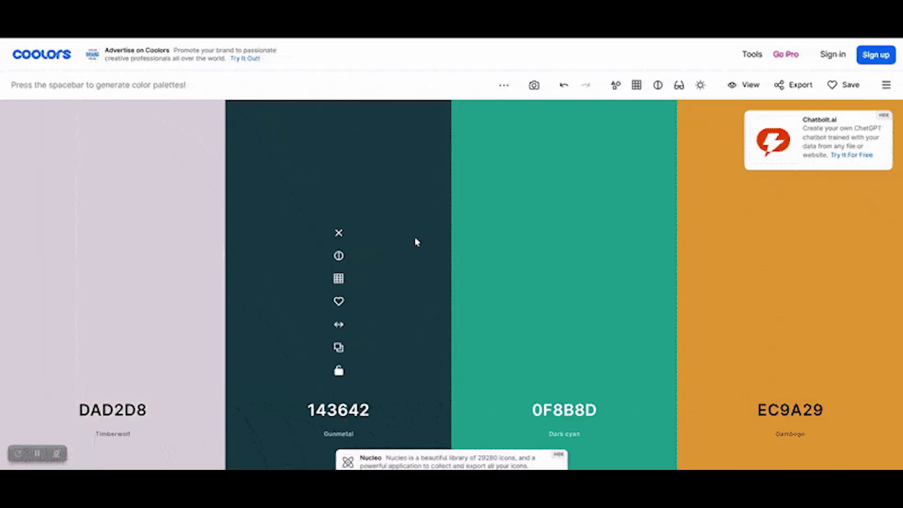
{"action": "key", "text": "space"}
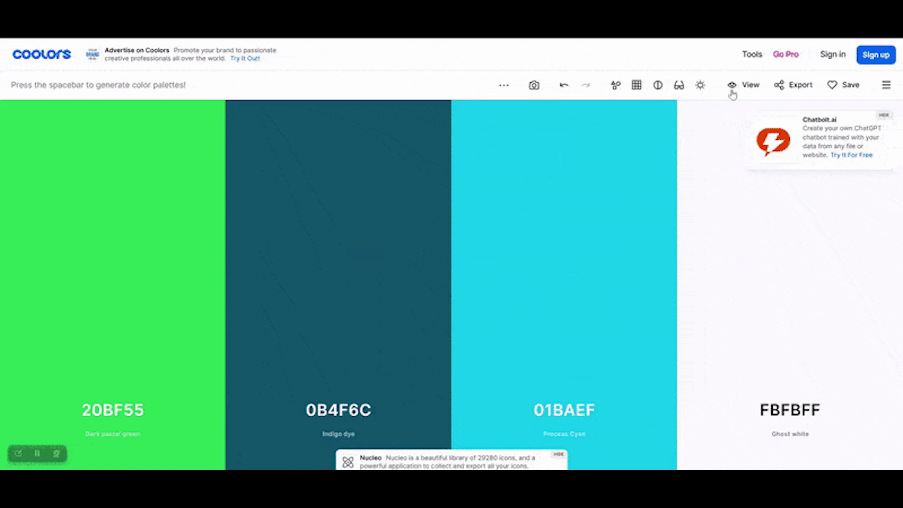
{"action": "left_click", "coordinate": [793, 84]}
{"action": "left_click", "coordinate": [371, 199]}
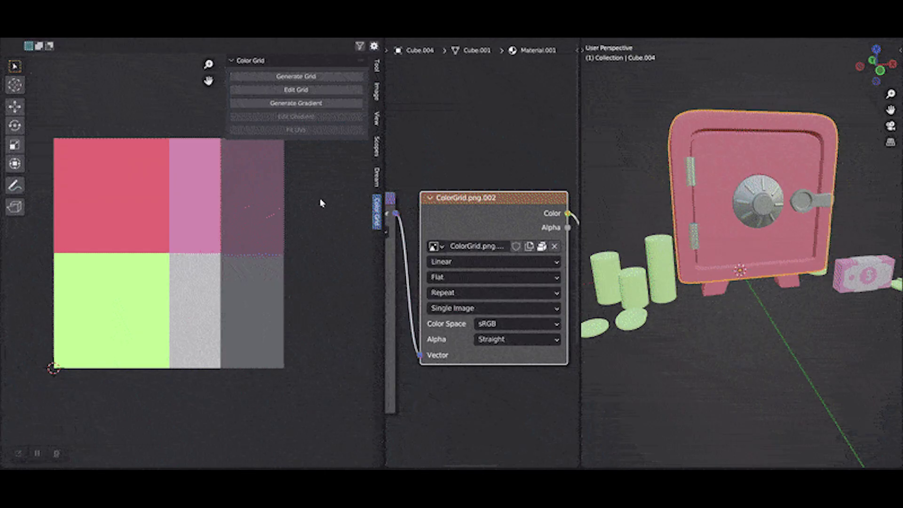
{"action": "left_click", "coordinate": [299, 78]}
{"action": "left_click", "coordinate": [332, 172]}
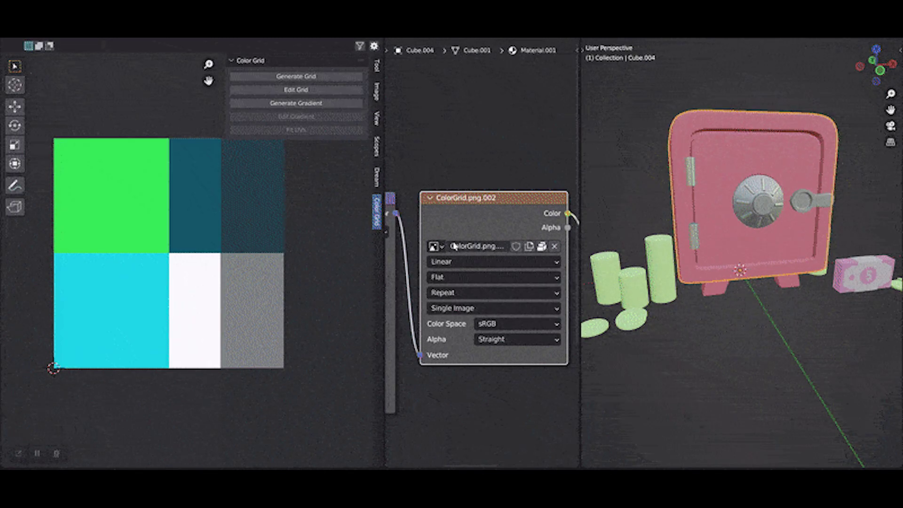
{"action": "left_click", "coordinate": [434, 246]}
{"action": "left_click", "coordinate": [464, 339]}
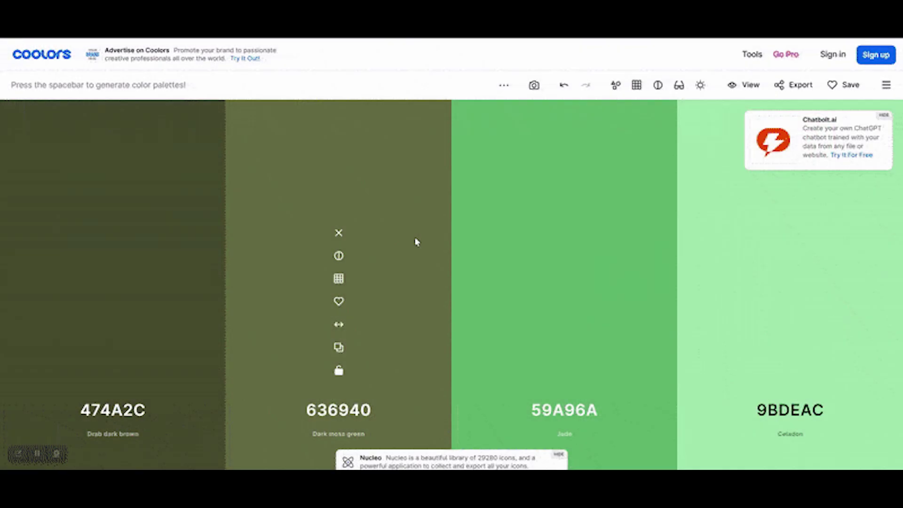
- Generate another Coolors palette and regenerate the colour grid from its copied link
{"action": "key", "text": "space"}
{"action": "key", "text": "space"}
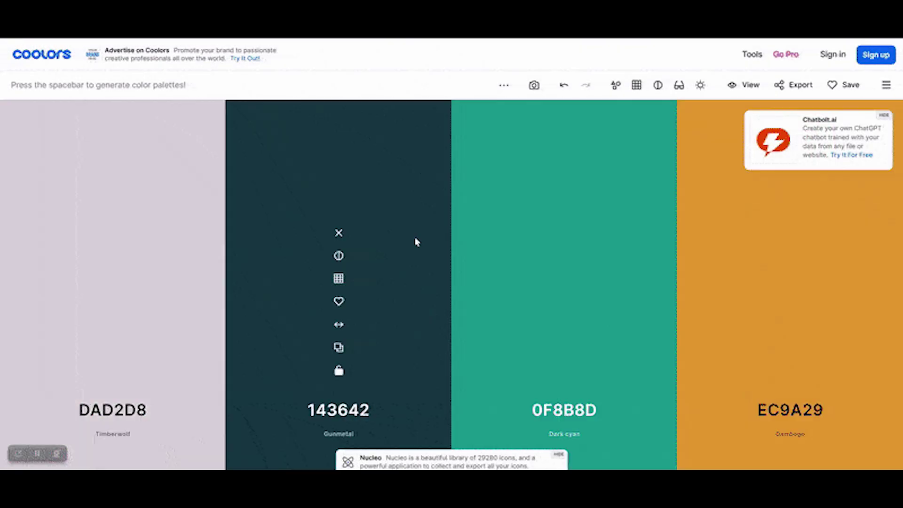
{"action": "key", "text": "space"}
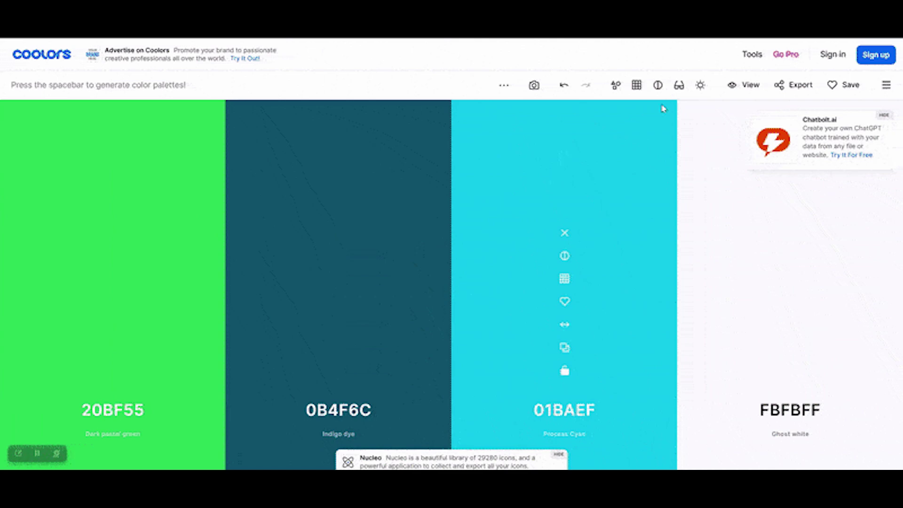
{"action": "left_click", "coordinate": [785, 89]}
{"action": "left_click", "coordinate": [362, 200]}
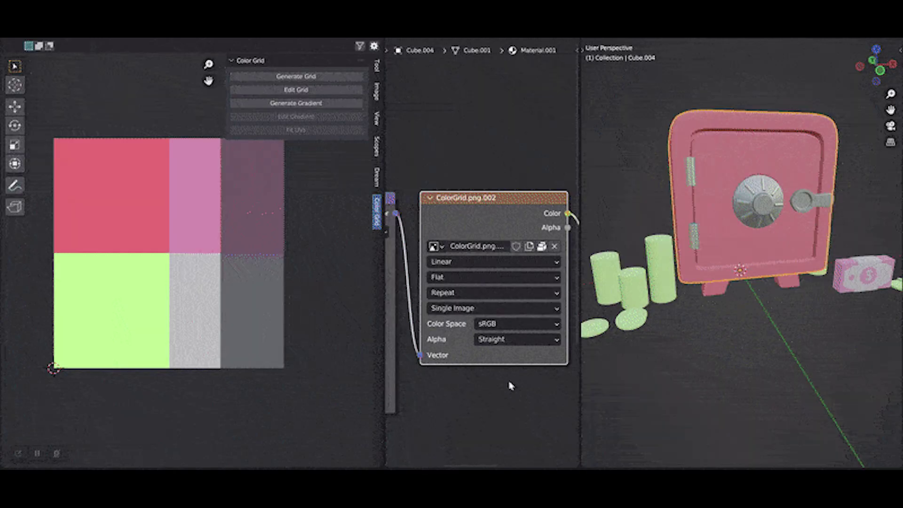
{"action": "left_click", "coordinate": [301, 77]}
{"action": "left_click", "coordinate": [333, 172]}
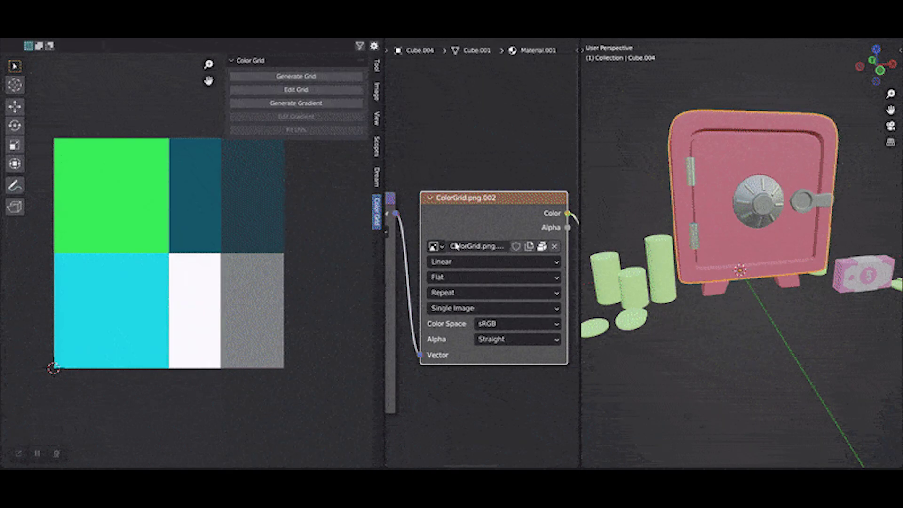
{"action": "left_click", "coordinate": [434, 246]}
- Assign the new grid image and fit the cube's and cylinder's UVs into grid cells
{"action": "left_click", "coordinate": [478, 338]}
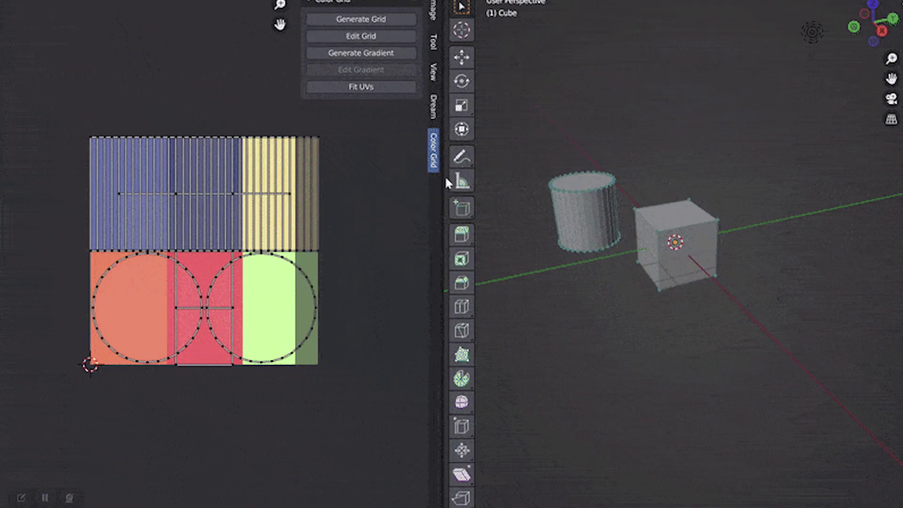
{"action": "key", "text": "ctrl+l"}
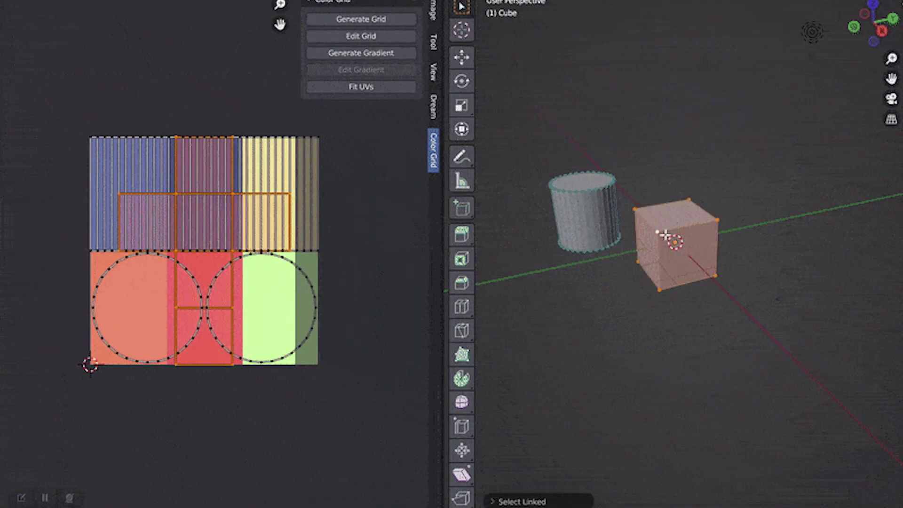
{"action": "left_click", "coordinate": [340, 89]}
{"action": "left_click", "coordinate": [585, 197]}
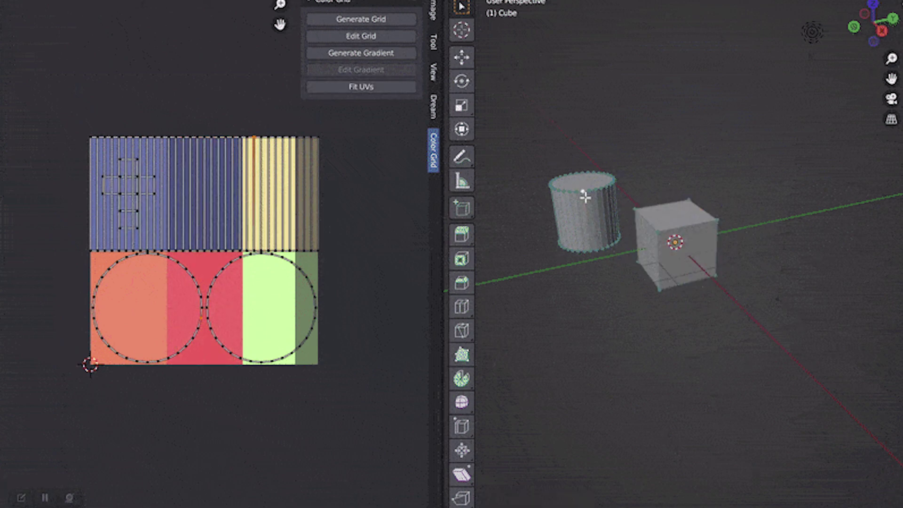
{"action": "key", "text": "ctrl+l"}
{"action": "left_click", "coordinate": [263, 275]}
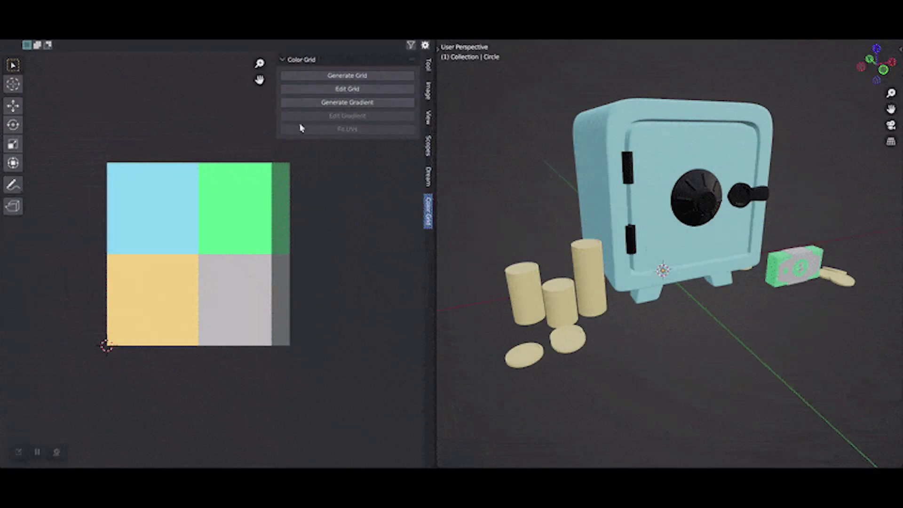
- Change the grid's green cell to pink and start editing the cyan cell
{"action": "left_click", "coordinate": [303, 90]}
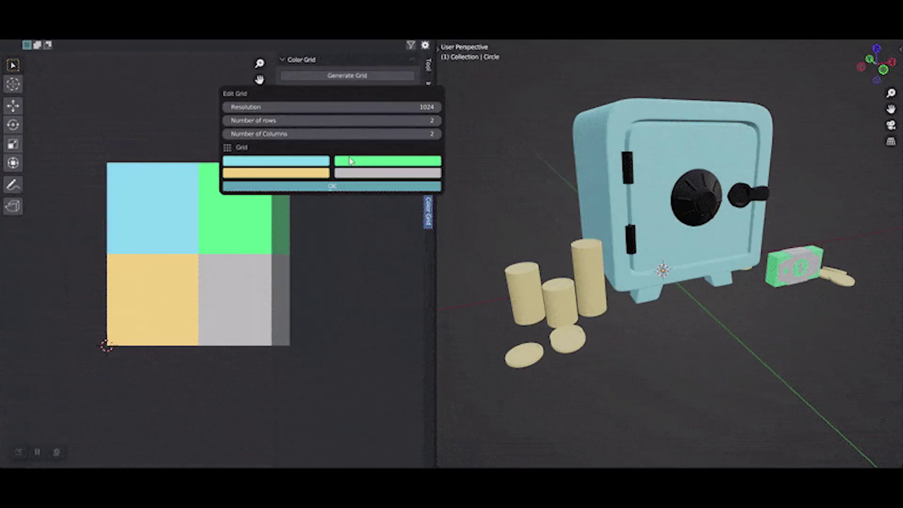
{"action": "left_click", "coordinate": [351, 161]}
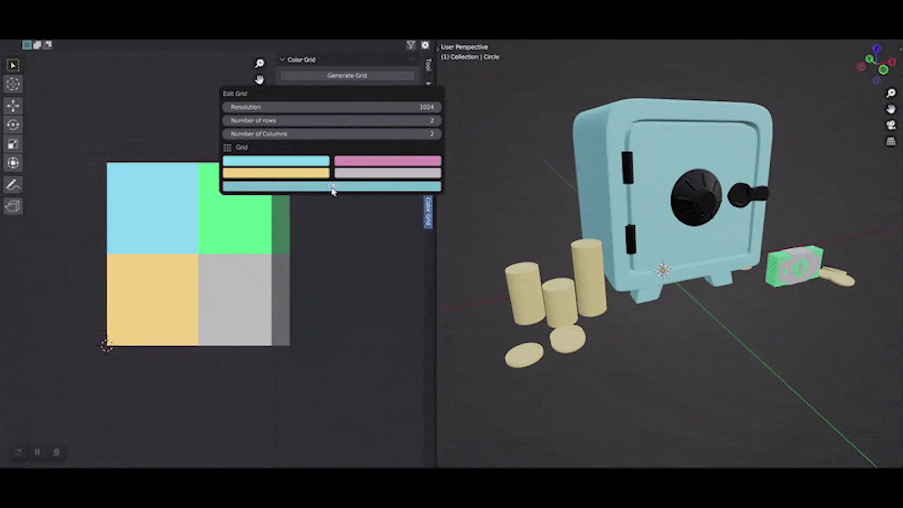
{"action": "left_click", "coordinate": [332, 187]}
{"action": "left_click", "coordinate": [337, 89]}
{"action": "left_click", "coordinate": [321, 162]}
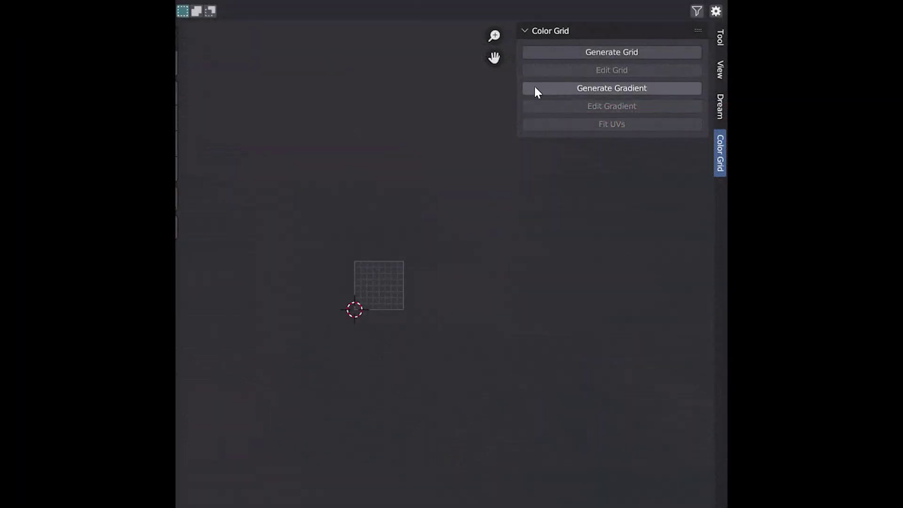
- Generate a gradient texture, brighten one stop, raise it to 3 gradients, and colour the new row orange-red
{"action": "left_click", "coordinate": [536, 89]}
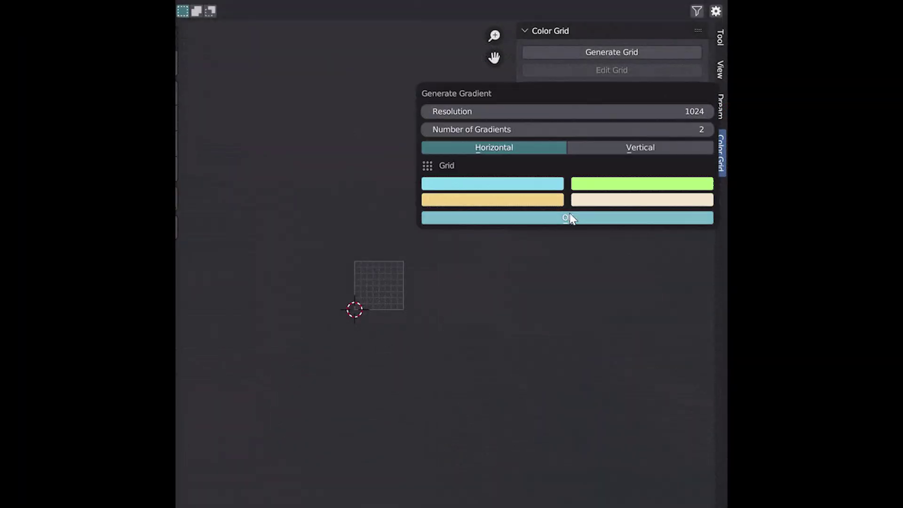
{"action": "left_click", "coordinate": [570, 215]}
{"action": "left_click", "coordinate": [526, 106]}
{"action": "left_click", "coordinate": [611, 203]}
{"action": "left_click_drag", "start_coordinate": [597, 193], "coordinate": [611, 193]}
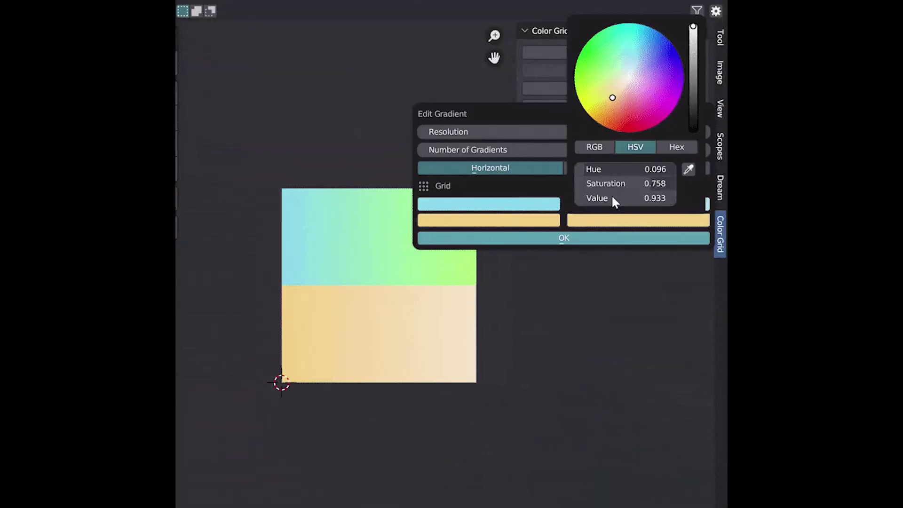
{"action": "left_click", "coordinate": [564, 240]}
{"action": "left_click", "coordinate": [612, 105]}
{"action": "left_click", "coordinate": [711, 152]}
{"action": "left_click", "coordinate": [497, 238]}
{"action": "left_click", "coordinate": [498, 113]}
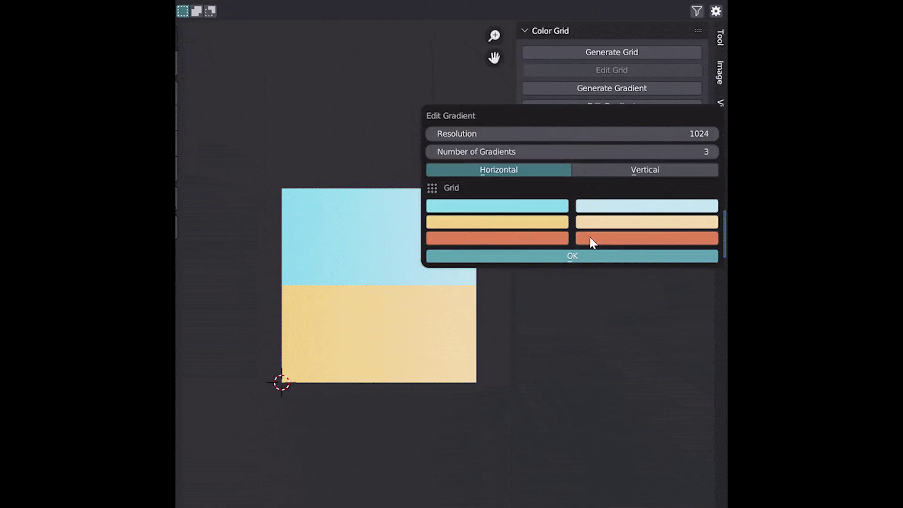
{"action": "left_click", "coordinate": [647, 237]}
{"action": "left_click", "coordinate": [642, 101]}
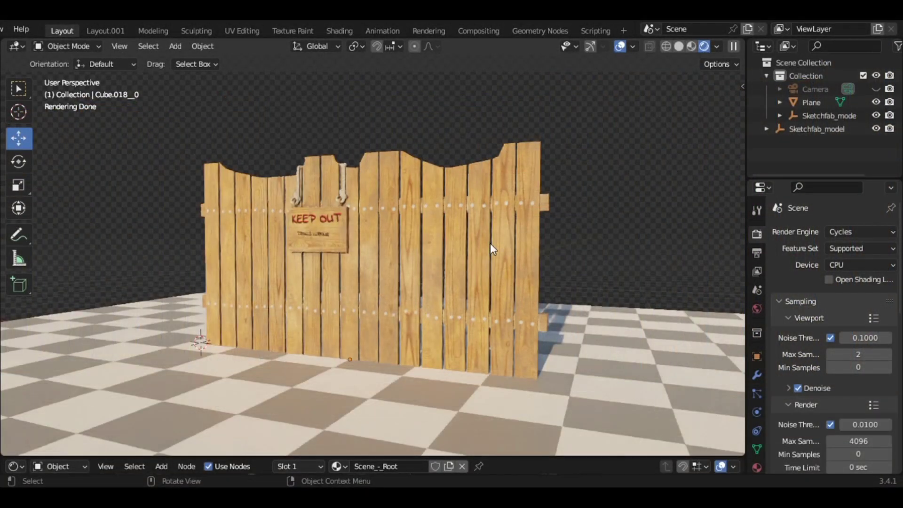
- Open the Dirtify sidebar and apply Dirtify to the Keep Out fence
{"action": "key", "text": "n"}
{"action": "left_click", "coordinate": [696, 202]}
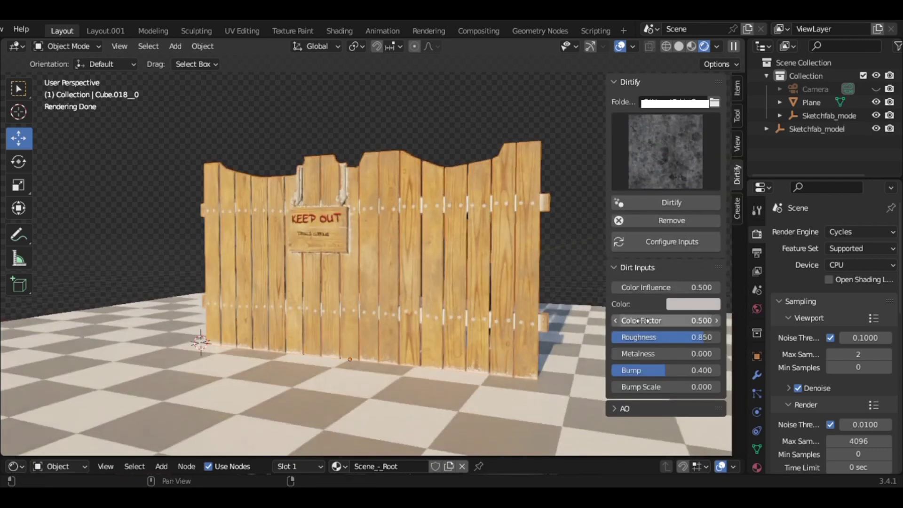
- Set the dirt colour to black, Bump Scale 1000, Bump 1, and Color Factor 7.5
{"action": "left_click", "coordinate": [640, 320]}
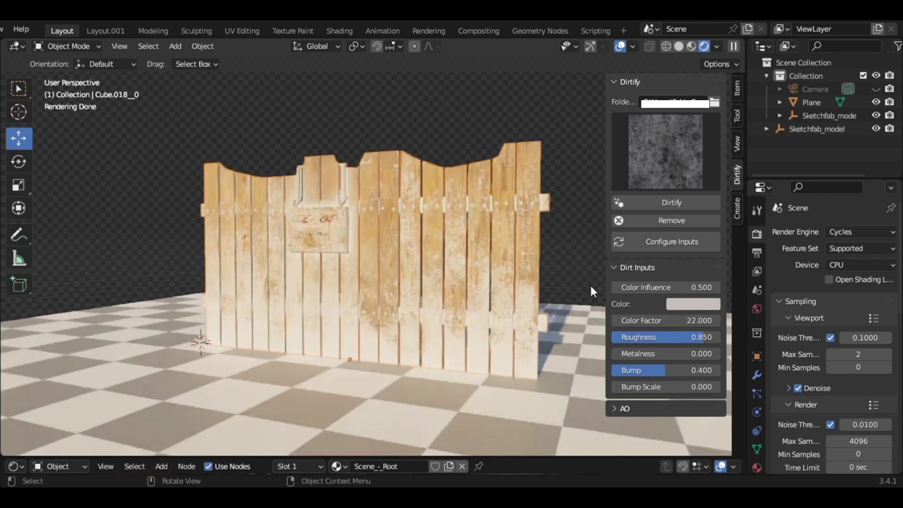
{"action": "left_click", "coordinate": [705, 305]}
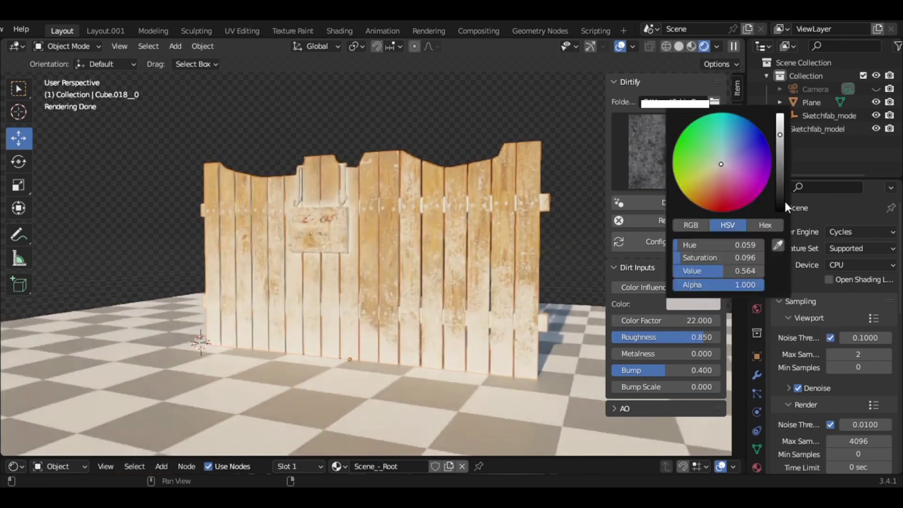
{"action": "left_click_drag", "start_coordinate": [780, 177], "coordinate": [779, 209]}
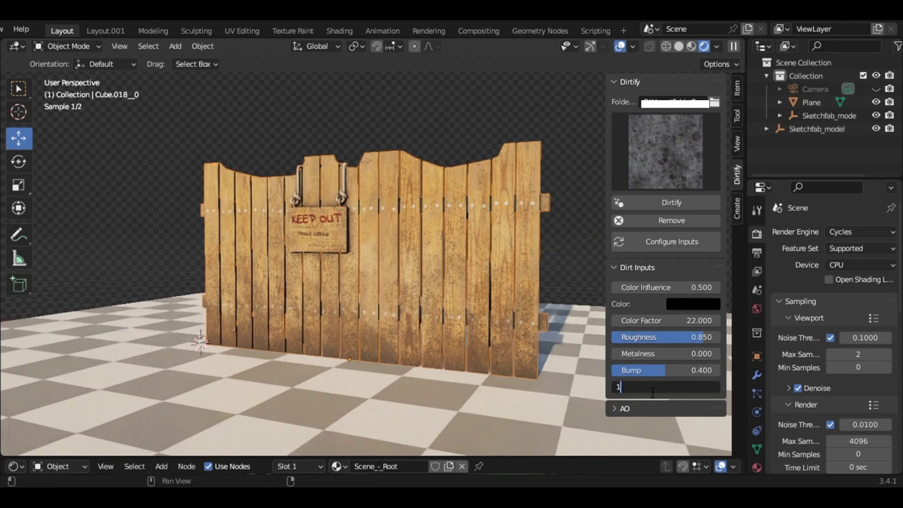
{"action": "key", "text": "Return"}
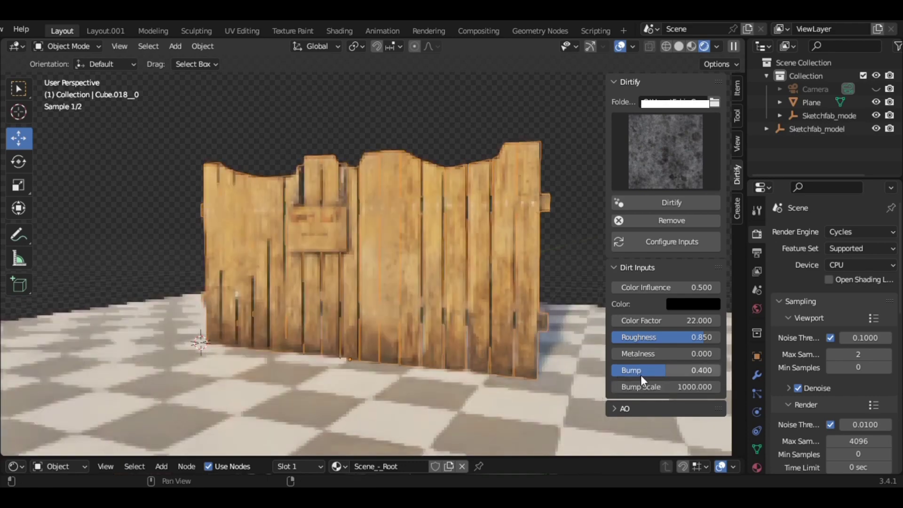
{"action": "left_click", "coordinate": [666, 370]}
{"action": "type", "text": "1"}
{"action": "key", "text": "Return"}
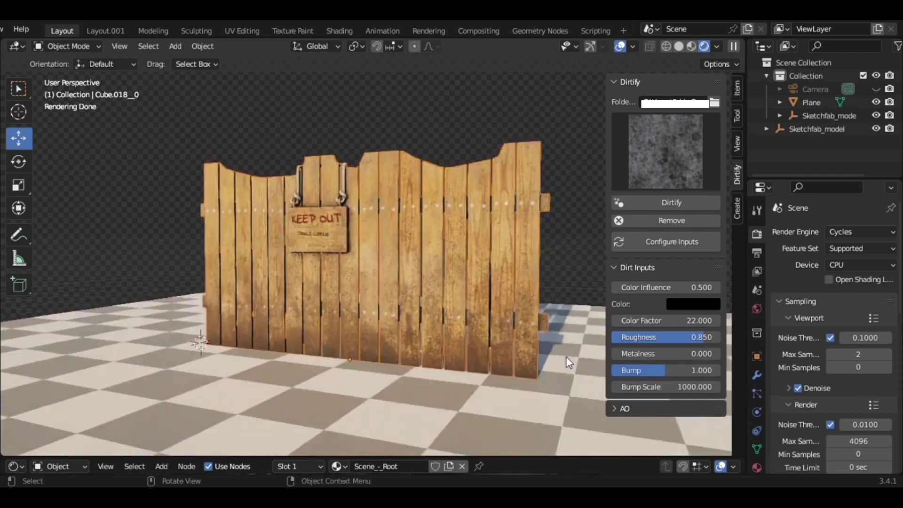
{"action": "mouse_move", "coordinate": [696, 321]}
{"action": "left_mouse_down"}
{"action": "mouse_move", "coordinate": [645, 320]}
{"action": "mouse_move", "coordinate": [701, 321]}
{"action": "left_mouse_up"}
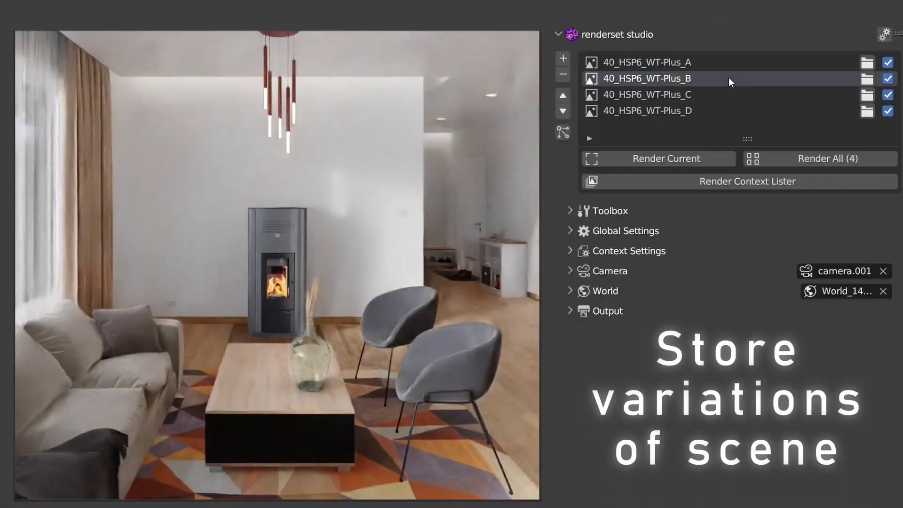
- Switch through 40_HSP6_WT-Plus_C to the 40_HSP6_WT-Plus_D variation with orange armchairs
{"action": "left_click", "coordinate": [729, 93]}
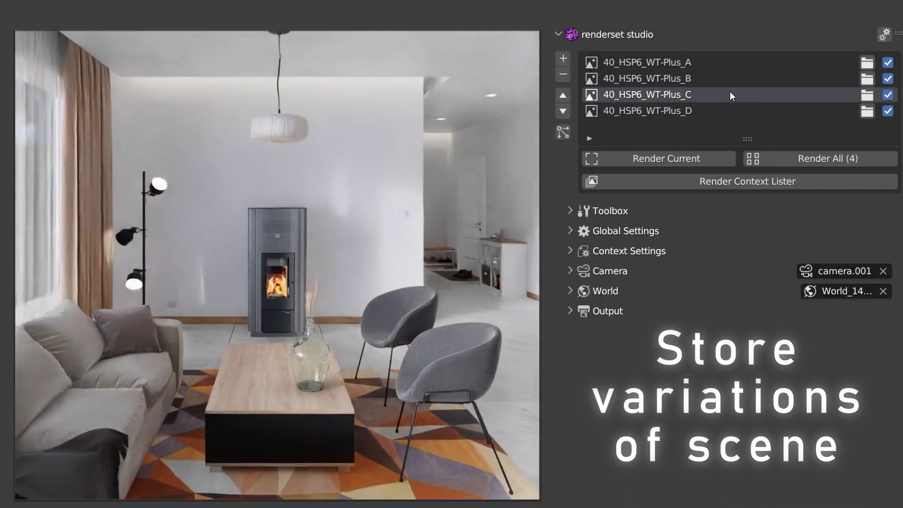
{"action": "left_click", "coordinate": [731, 110]}
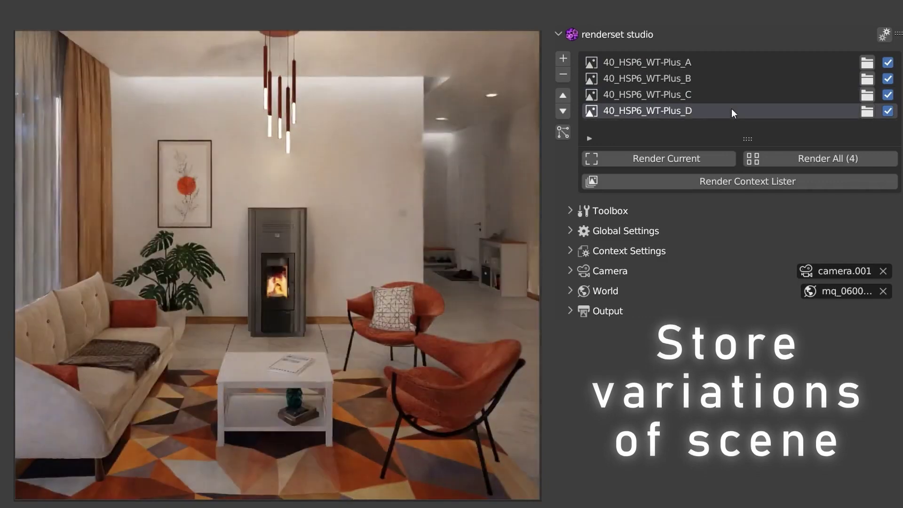